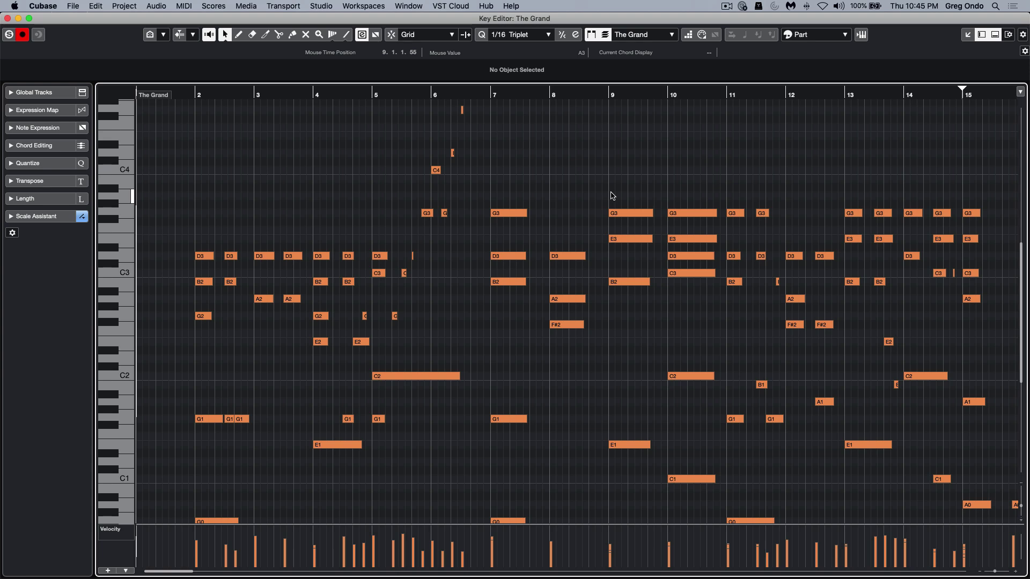
# Open and close note expression editing for the C2 note, then clear the selection.
pyautogui.doubleClick(410, 379)
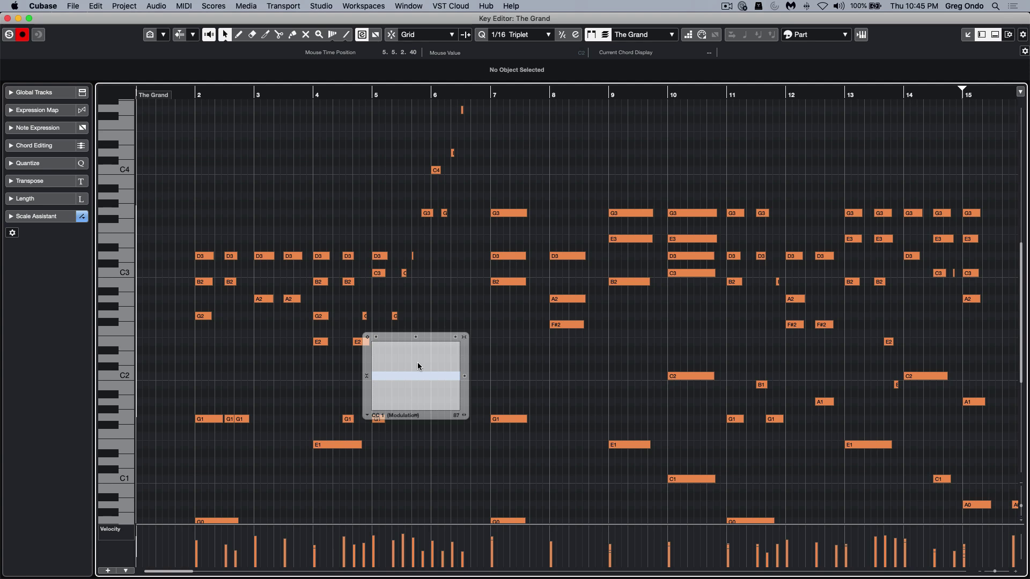
pyautogui.click(431, 320)
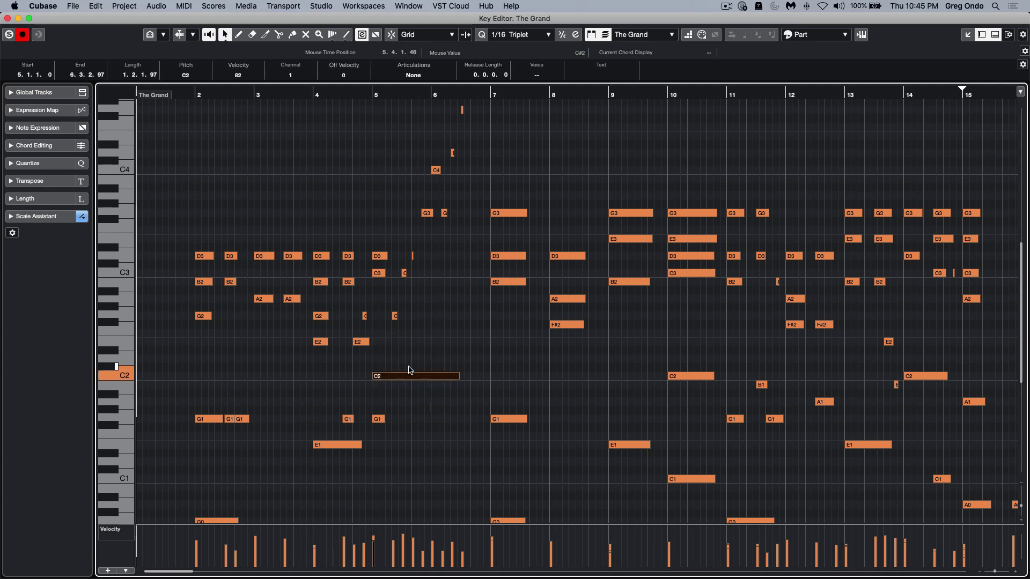
pyautogui.click(418, 394)
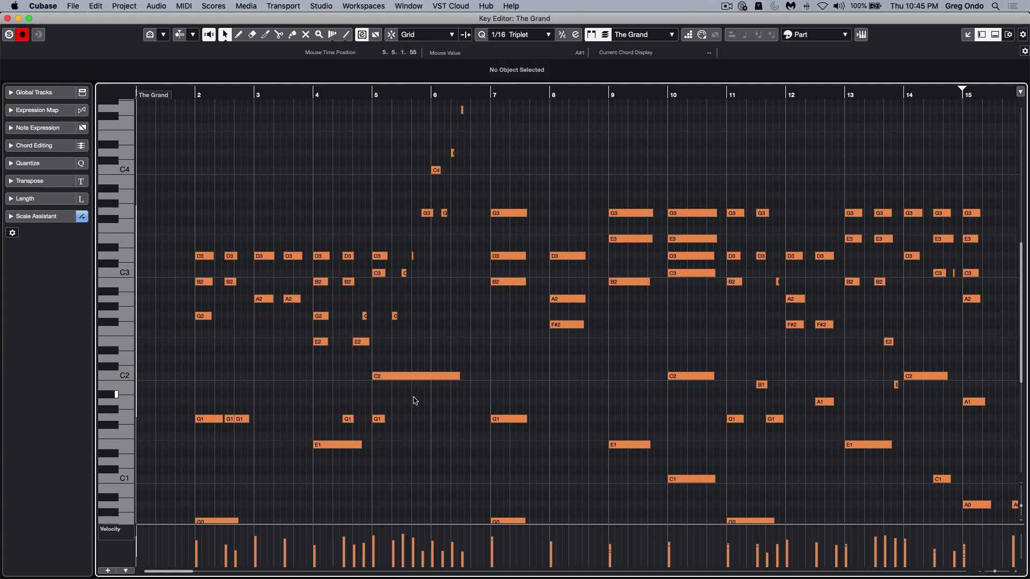
# Delete the long C2 note at bar 5, then undo the deletion.
pyautogui.click(363, 37)
pyautogui.click(427, 378)
pyautogui.press('Delete')
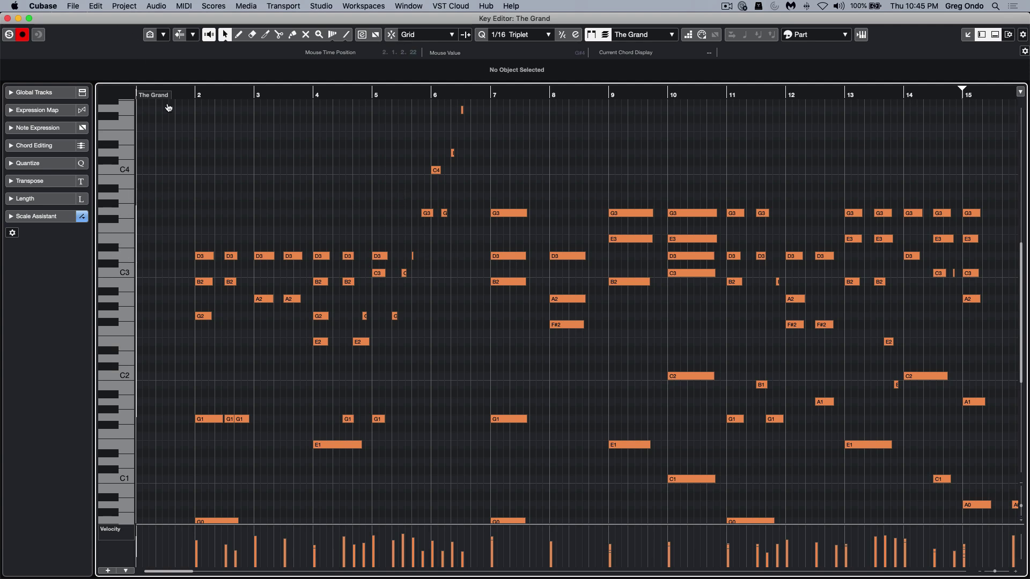
pyautogui.press('super+z')
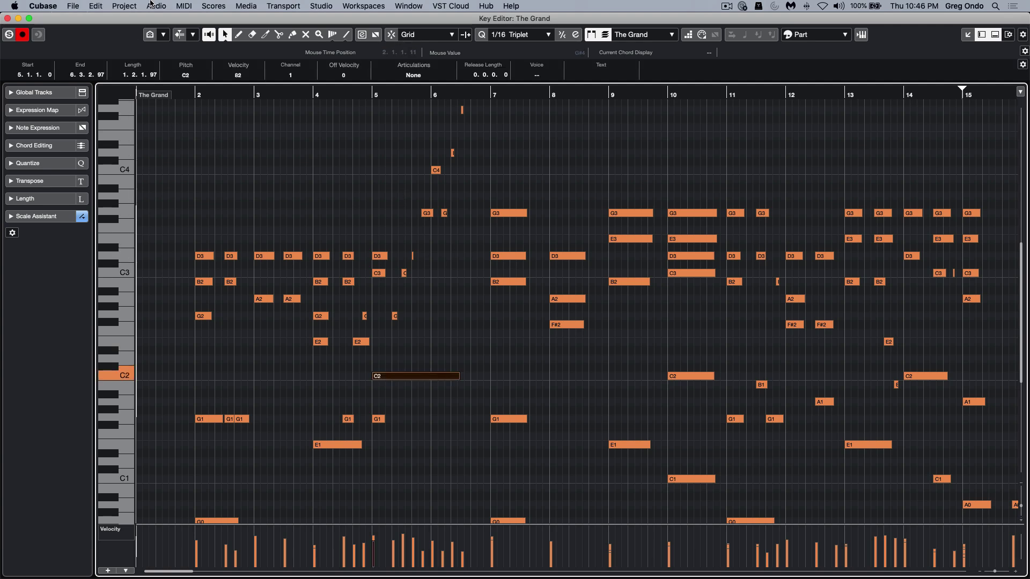
# Browse the MIDI functions menu and close it without choosing one.
pyautogui.click(185, 6)
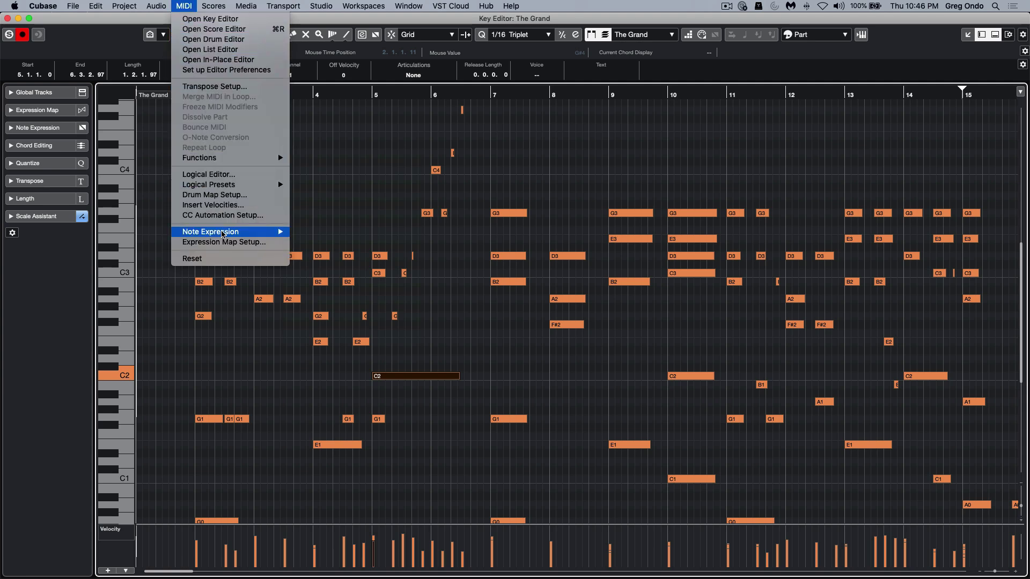
pyautogui.moveTo(221, 232)
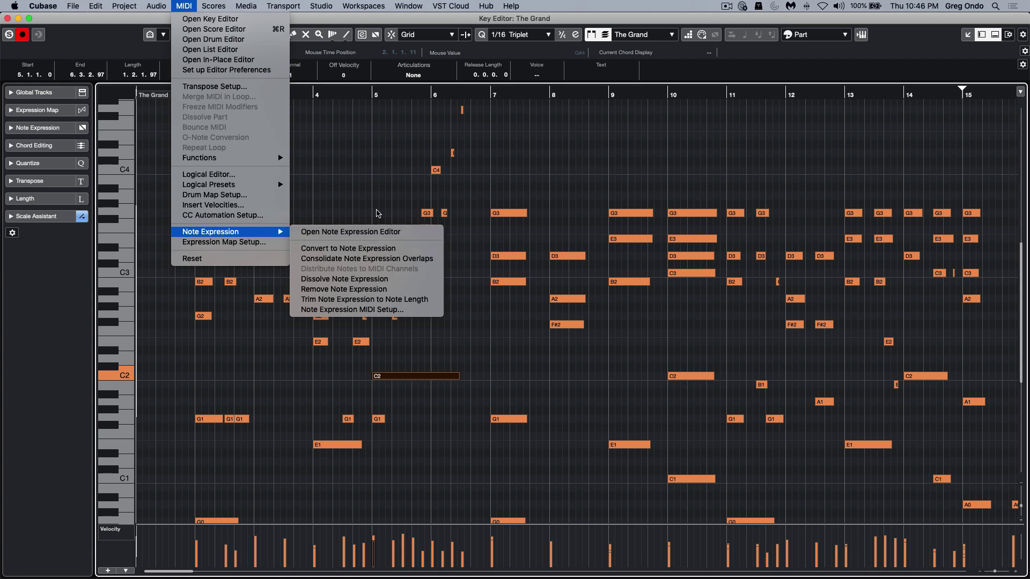
pyautogui.click(374, 207)
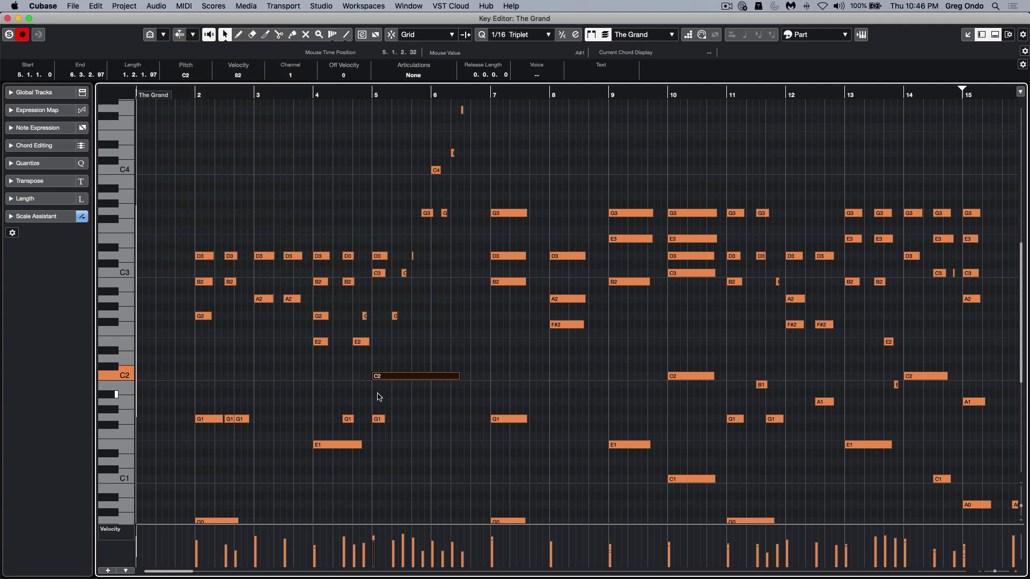
# Draw an A#1 note from bar 5, split it at bar 6, then remove both halves.
pyautogui.moveTo(375, 394); pyautogui.dragTo(504, 393)
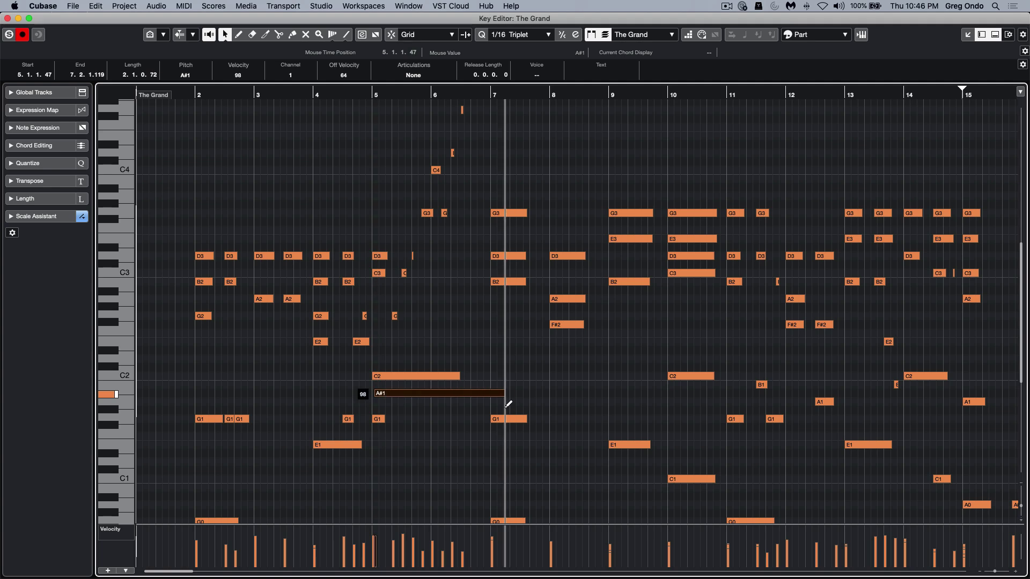
pyautogui.keyDown('alt'); pyautogui.click(437, 394); pyautogui.keyUp('alt')
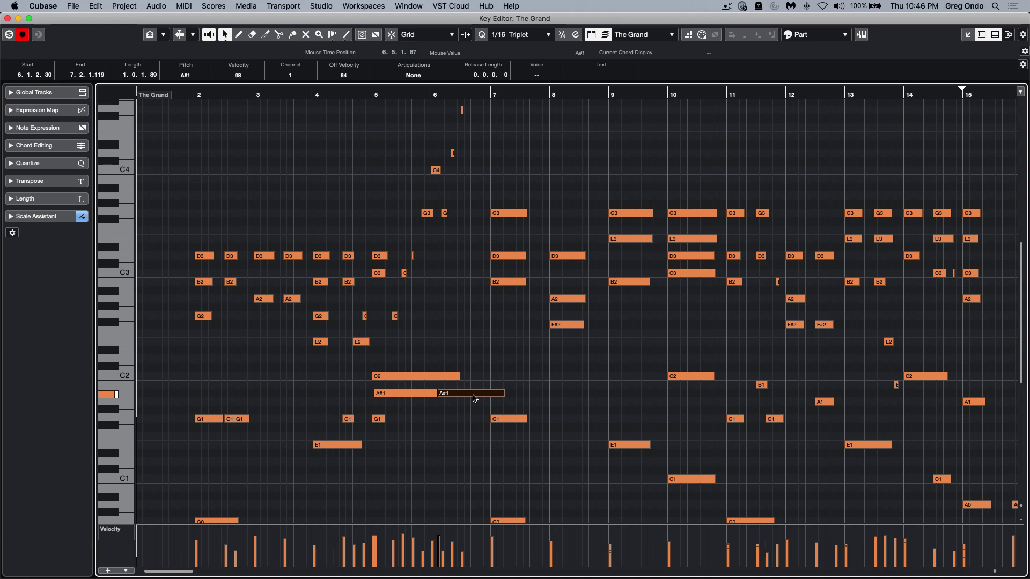
pyautogui.moveTo(501, 392); pyautogui.dragTo(477, 393)
pyautogui.press('Delete')
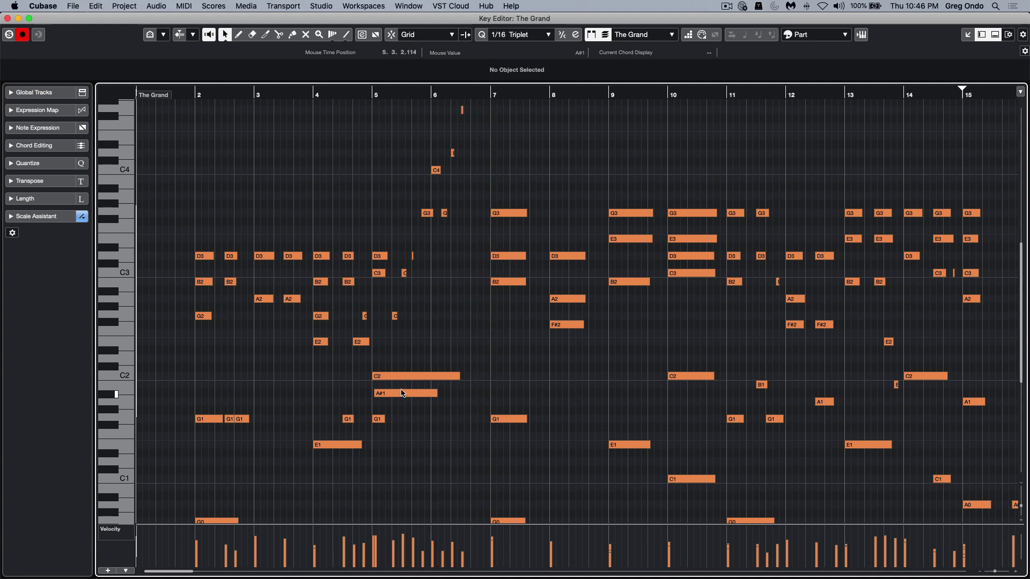
pyautogui.doubleClick(403, 393)
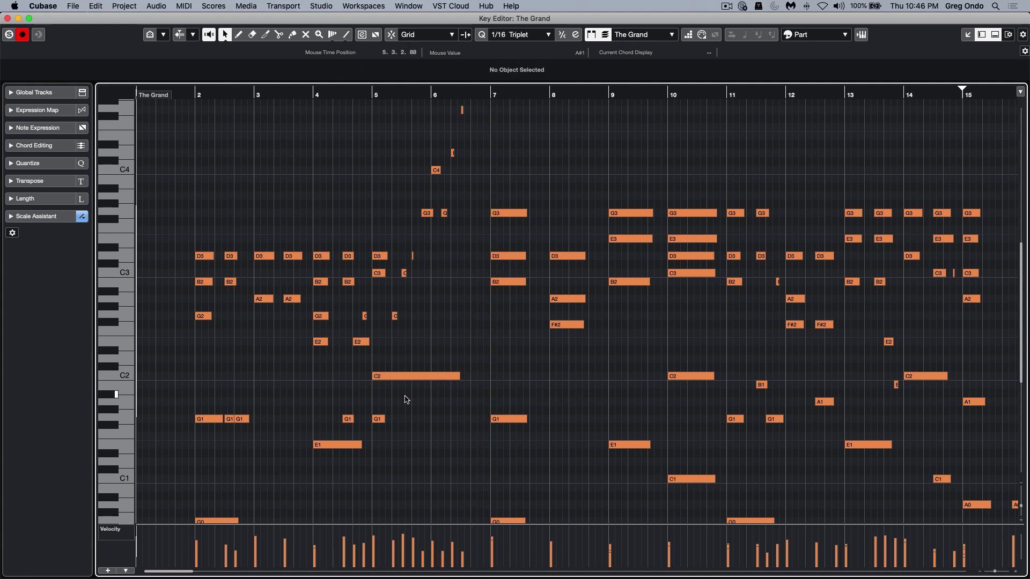
# Close The Grand's editor and open the ac gtr part at bar 61.
pyautogui.click(8, 18)
pyautogui.click(715, 242)
pyautogui.doubleClick(715, 242)
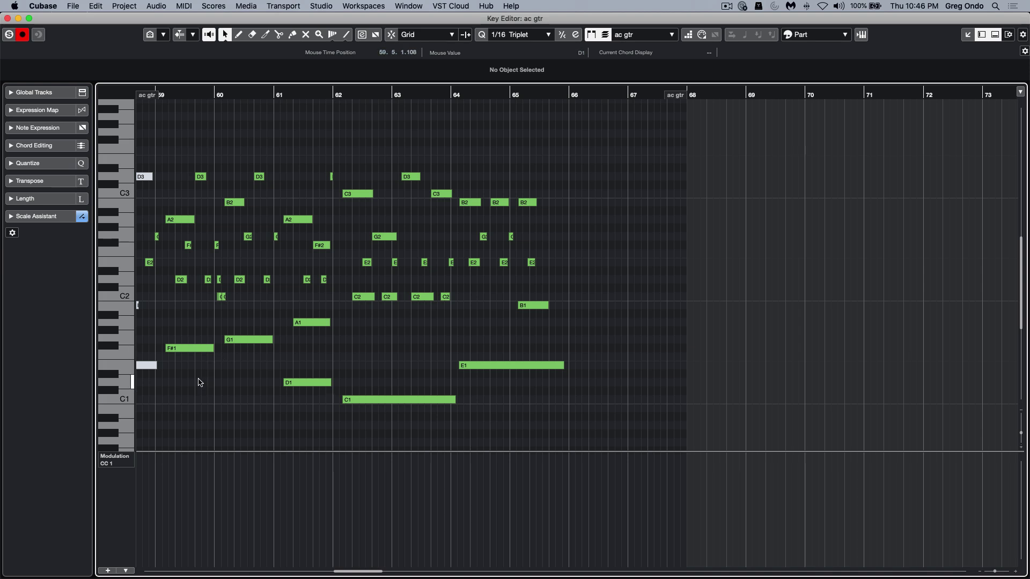
# Set the controller lane to Ramp mode and pick the Draw tool.
pyautogui.click(127, 570)
pyautogui.moveTo(198, 527)
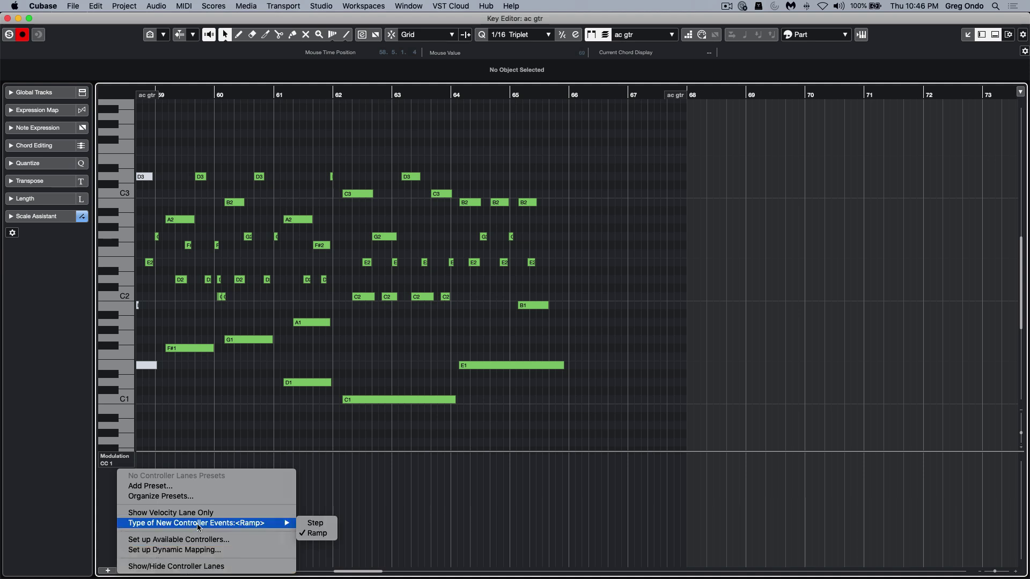
pyautogui.moveTo(250, 524)
pyautogui.click(398, 508)
pyautogui.rightClick(223, 527)
pyautogui.click(236, 527)
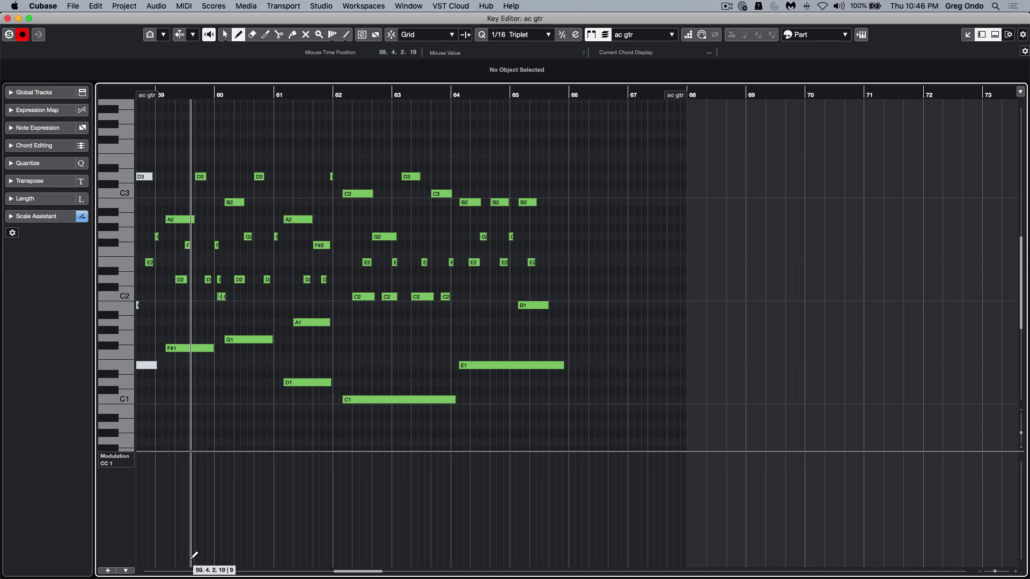
# Draw a two-peak Modulation curve in the CC1 lane from bar 59 to past bar 62.
pyautogui.click(190, 558)
pyautogui.click(263, 489)
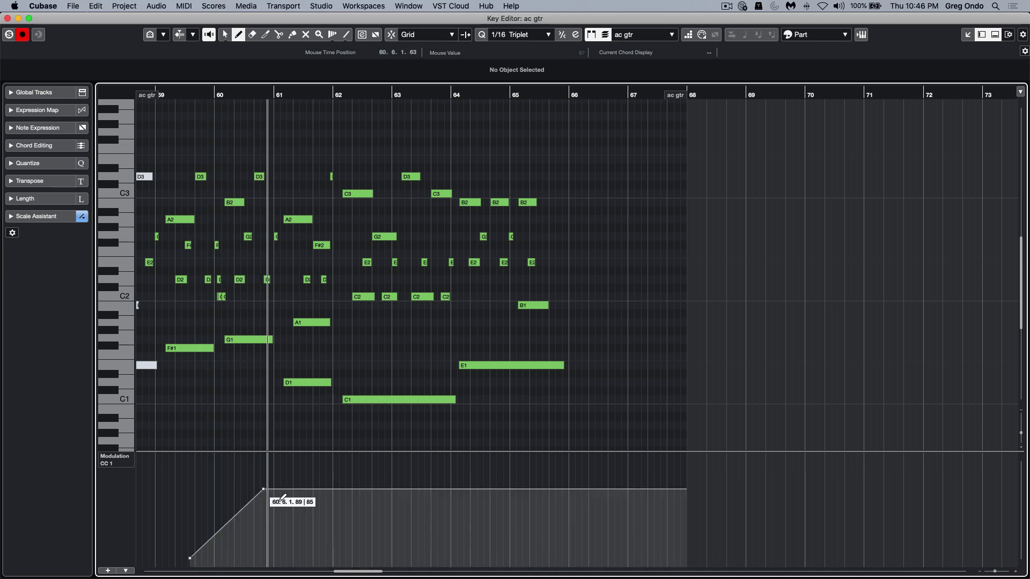
pyautogui.click(316, 526)
pyautogui.click(367, 481)
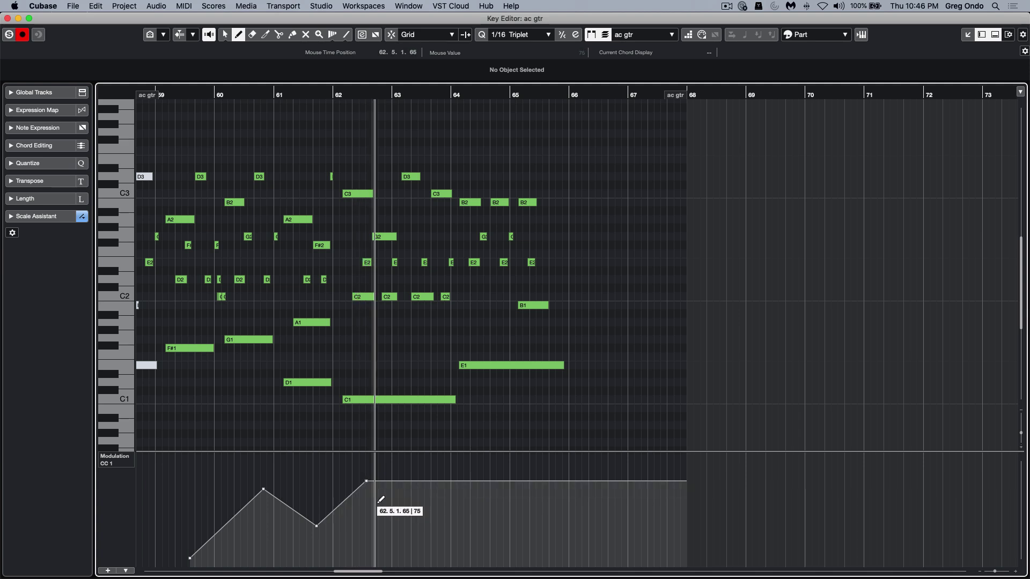
pyautogui.click(445, 545)
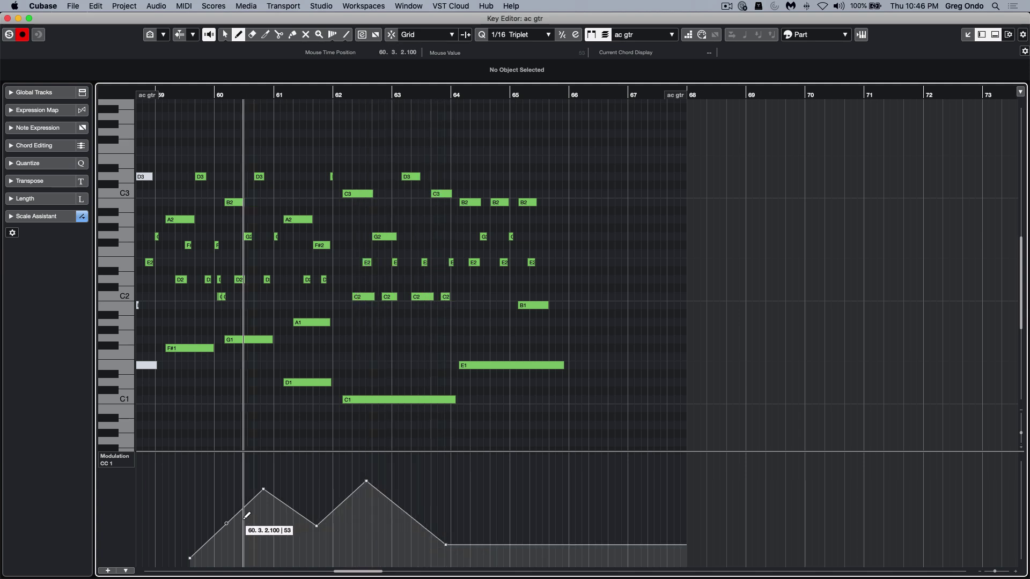
# Bend both rising Modulation ramps into curves and close the ac gtr editor.
pyautogui.press('1')
pyautogui.moveTo(228, 527); pyautogui.dragTo(282, 529)
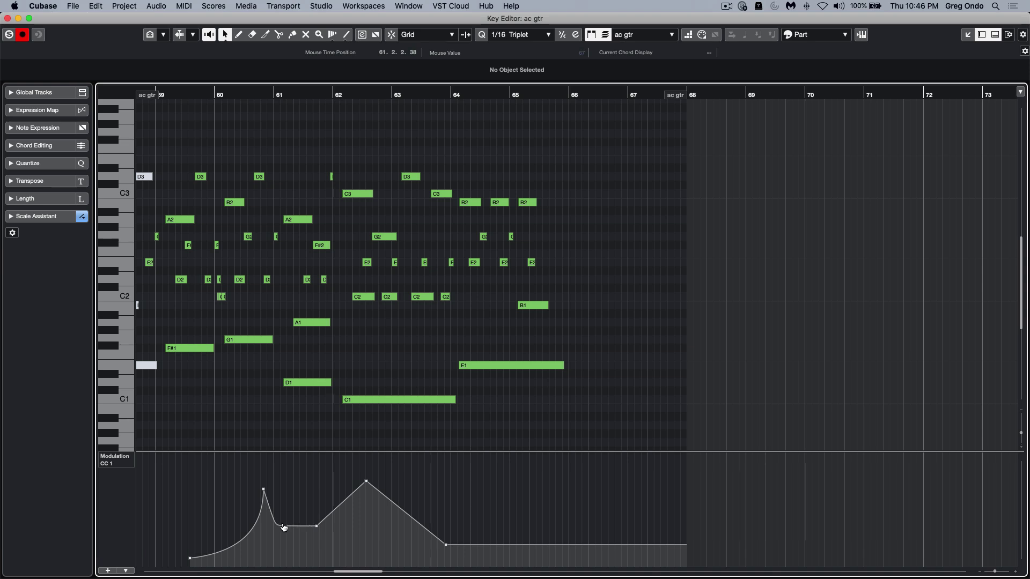
pyautogui.moveTo(340, 510); pyautogui.dragTo(343, 517)
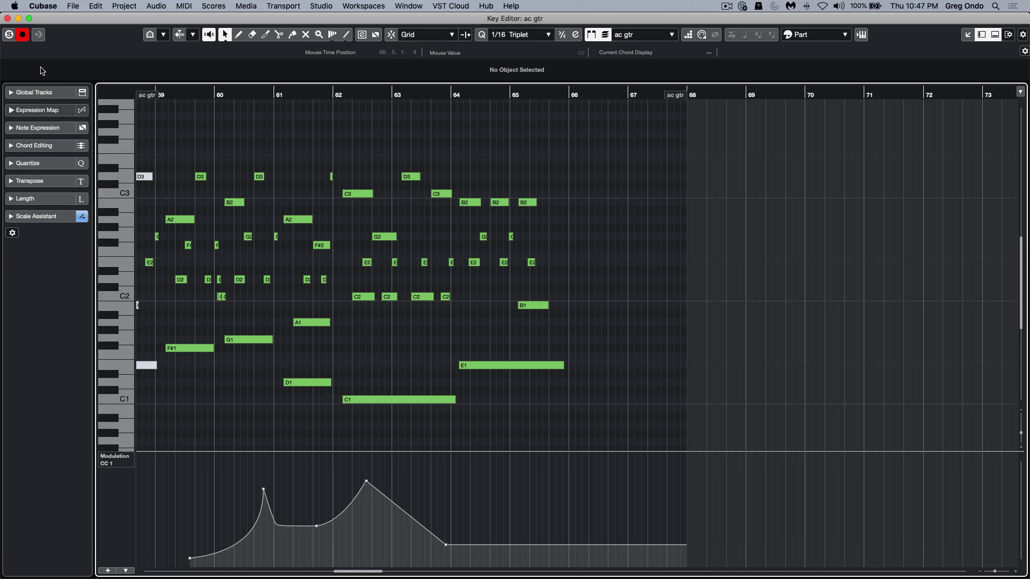
pyautogui.click(8, 18)
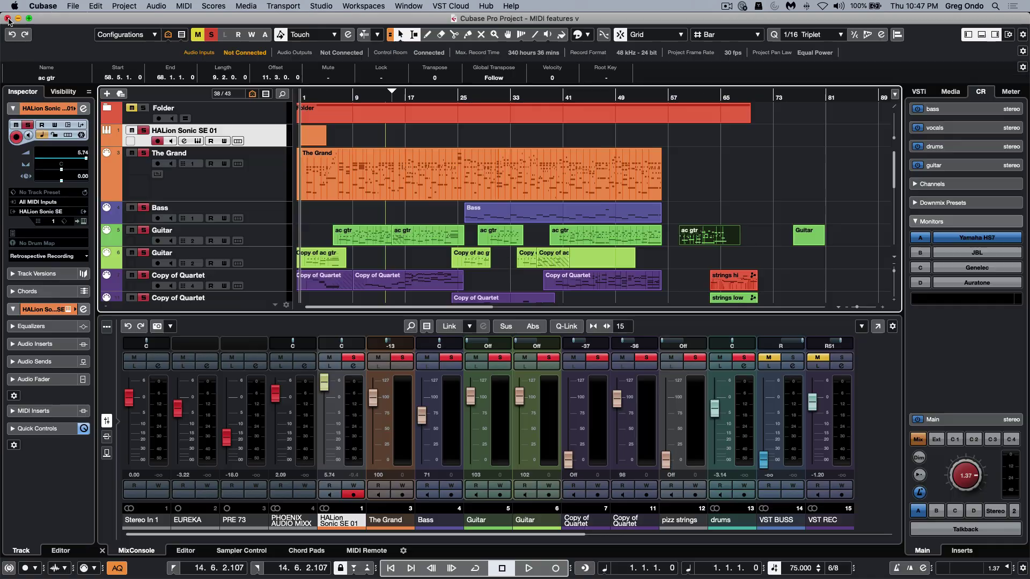
# Open the strings hi part and switch the editor to strings low and back.
pyautogui.doubleClick(730, 285)
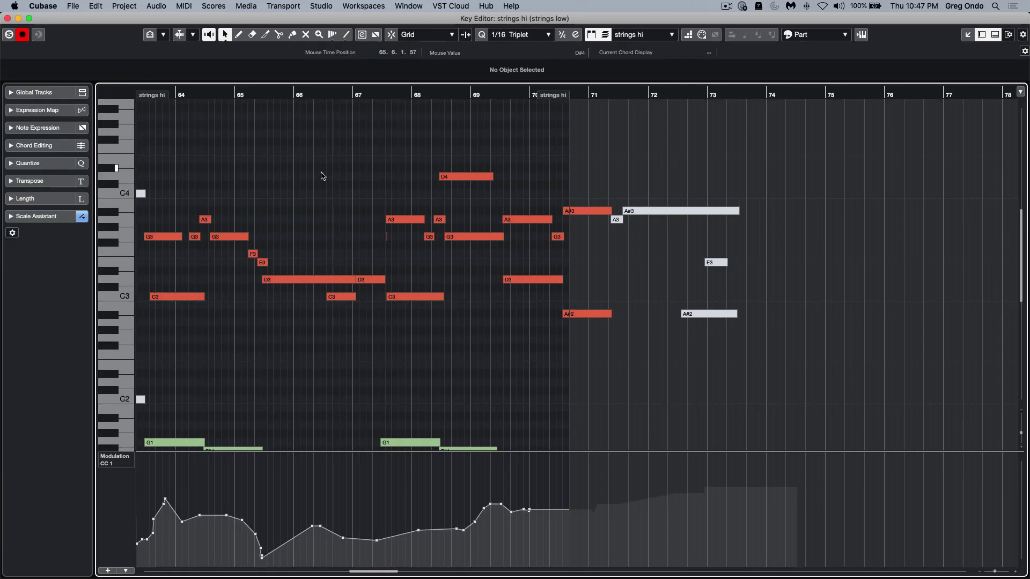
pyautogui.scroll(-5, 427, 311)
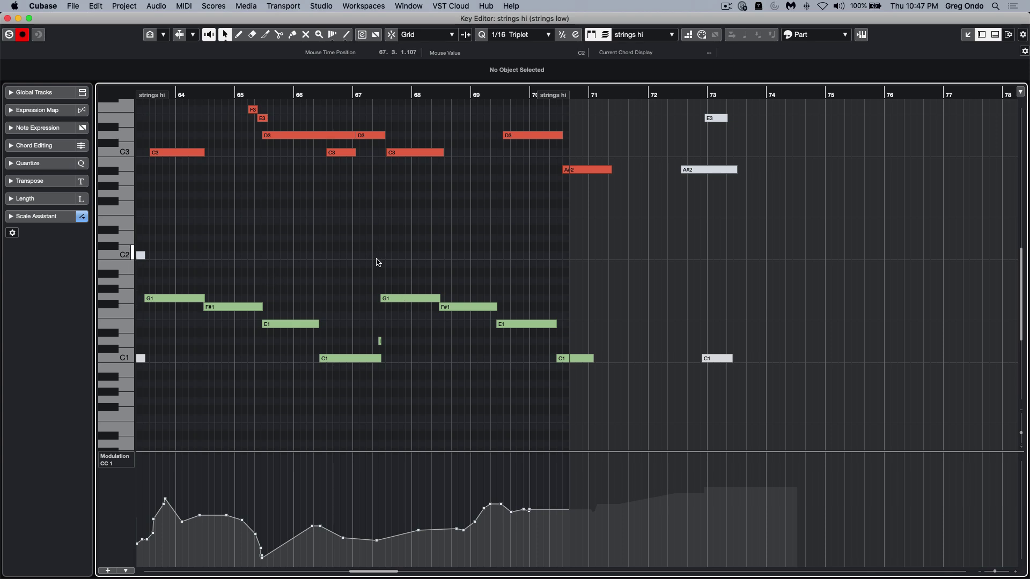
pyautogui.scroll(4, 421, 249)
pyautogui.click(647, 36)
pyautogui.click(643, 58)
pyautogui.click(644, 35)
pyautogui.click(644, 36)
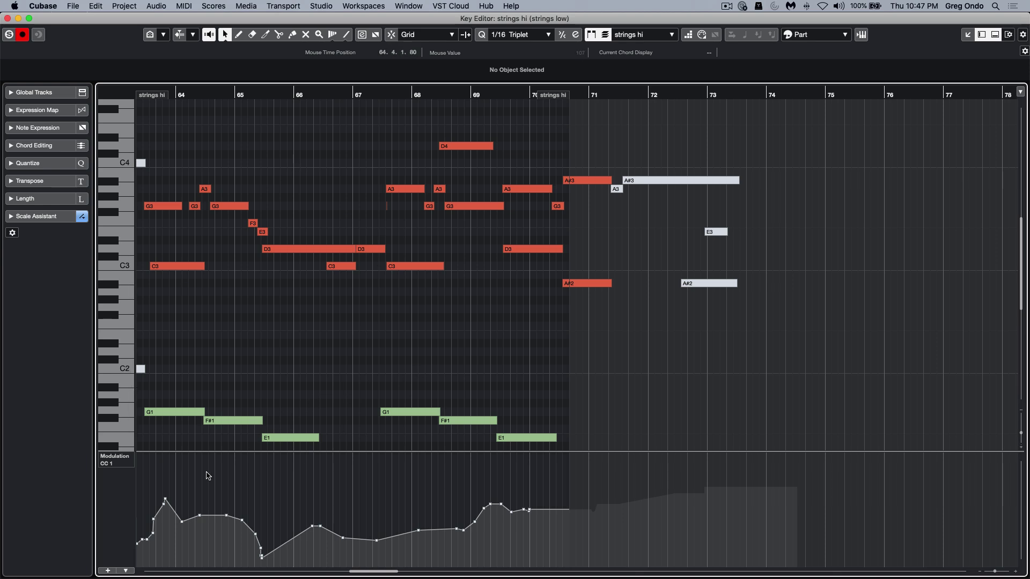
# Select all Modulation events in the strings hi lane and copy them.
pyautogui.rightClick(118, 492)
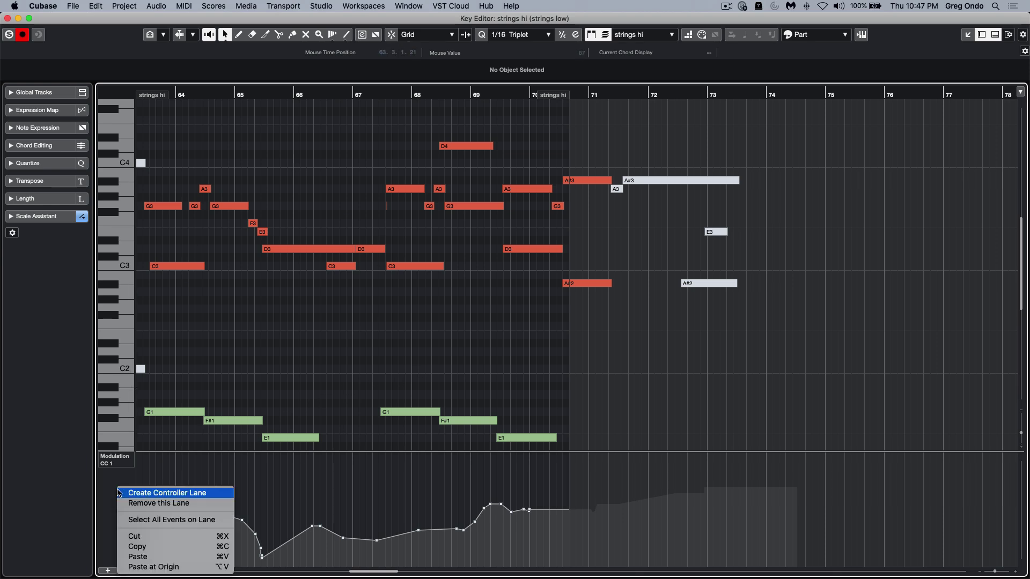
pyautogui.click(174, 520)
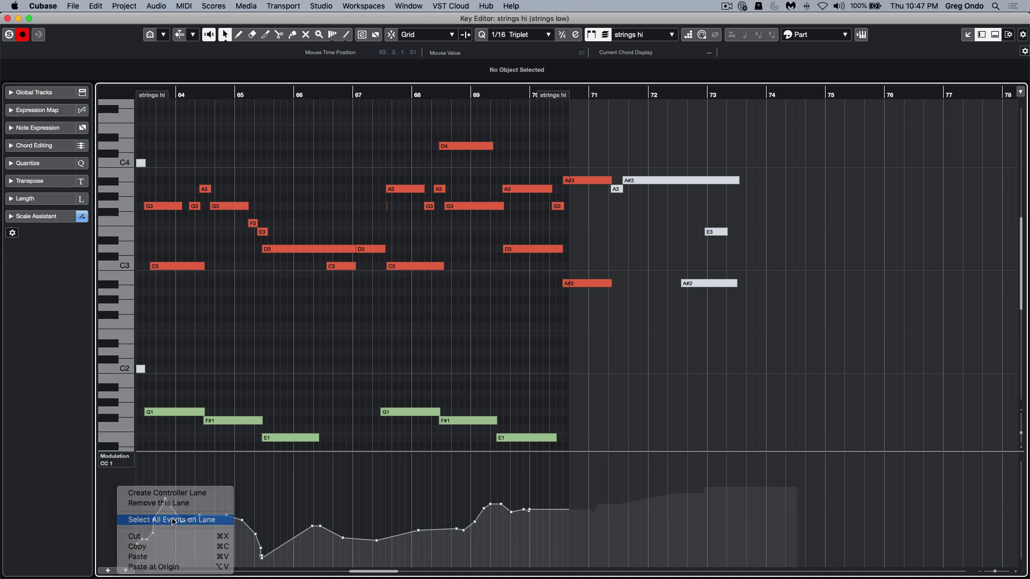
pyautogui.rightClick(123, 493)
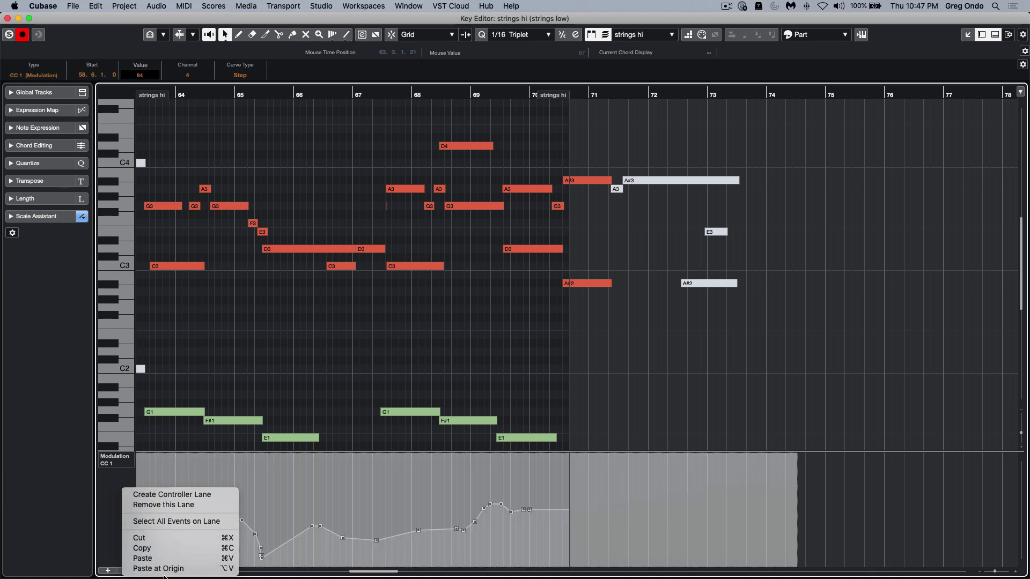
pyautogui.click(170, 549)
pyautogui.click(655, 38)
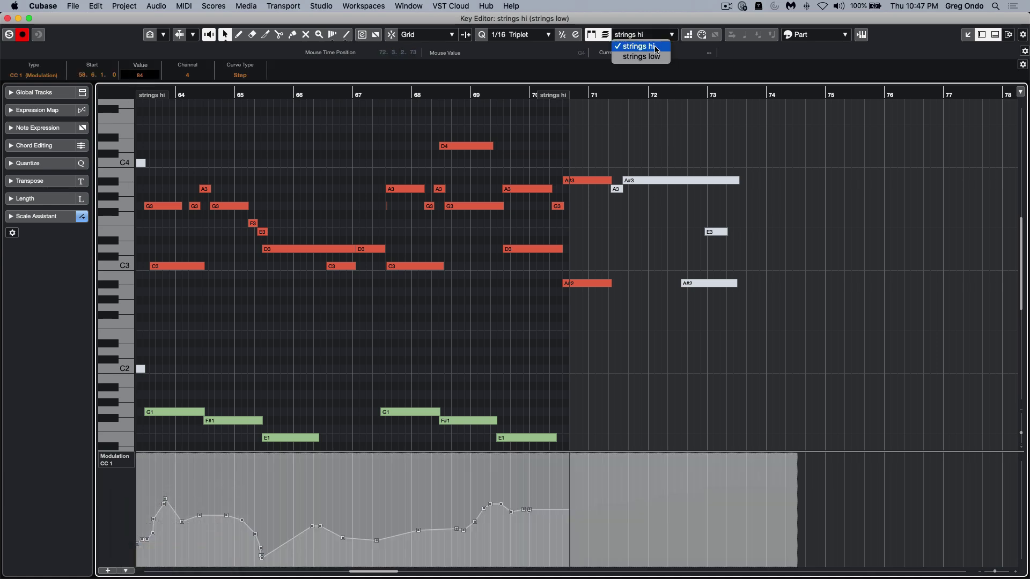
# Paste the modulation at origin into strings low, then switch the lane to Pitchbend.
pyautogui.click(644, 58)
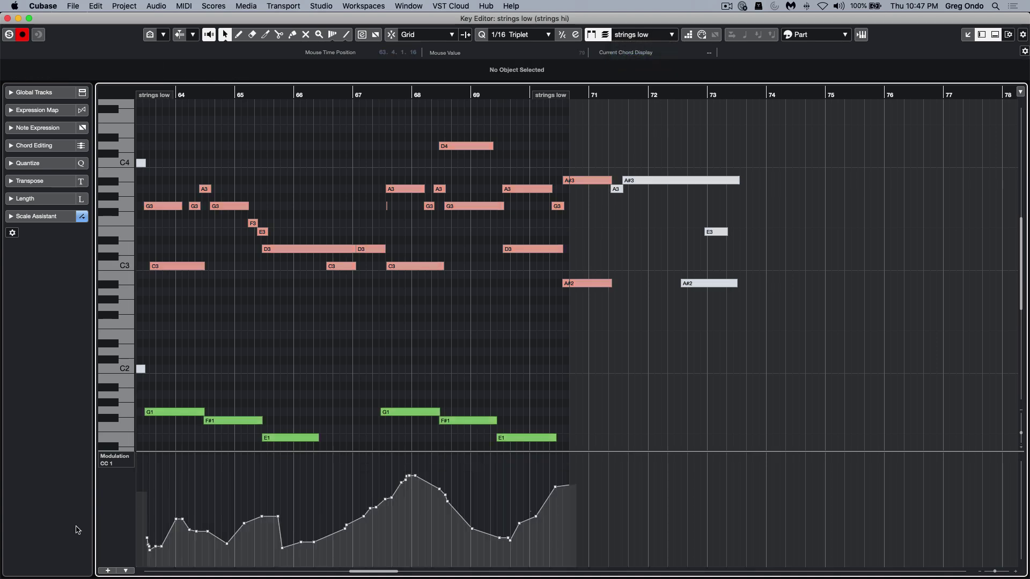
pyautogui.rightClick(119, 492)
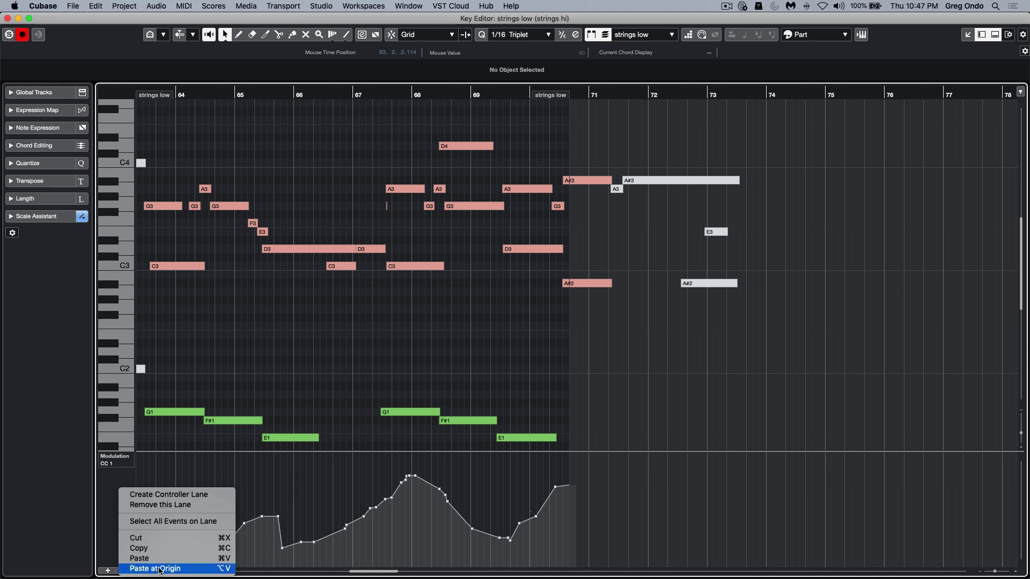
pyautogui.click(159, 569)
pyautogui.click(340, 384)
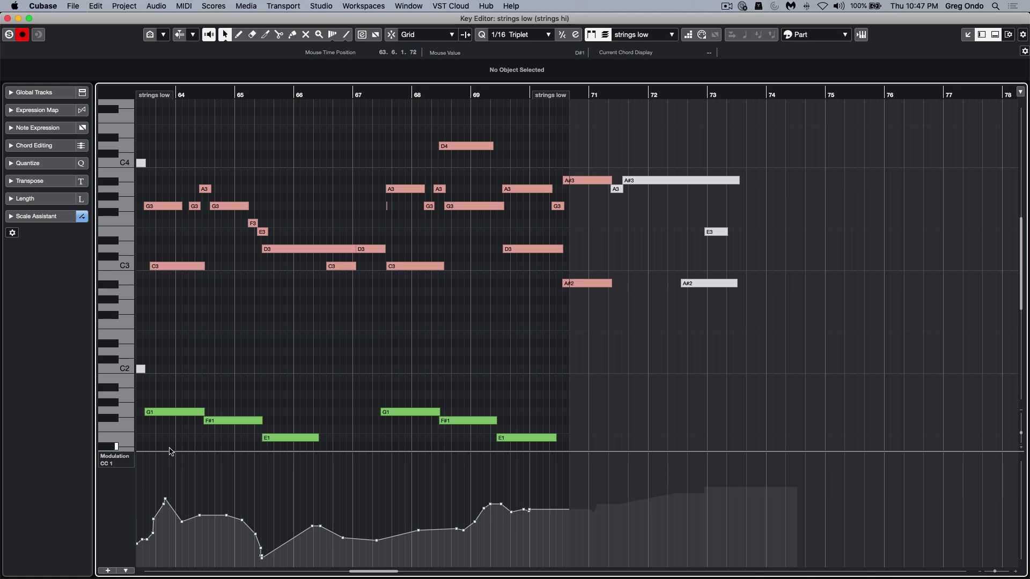
pyautogui.click(126, 458)
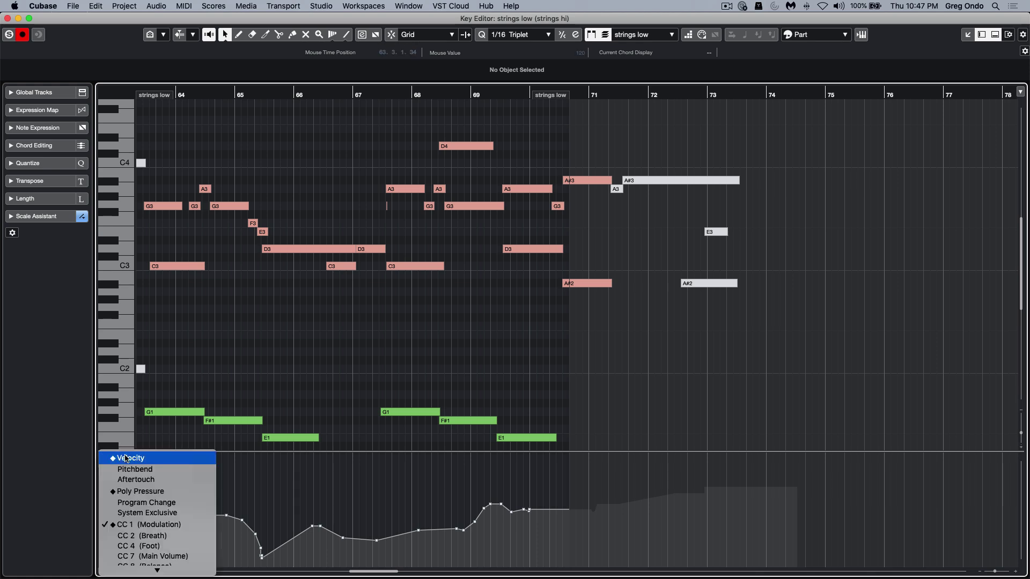
pyautogui.click(132, 474)
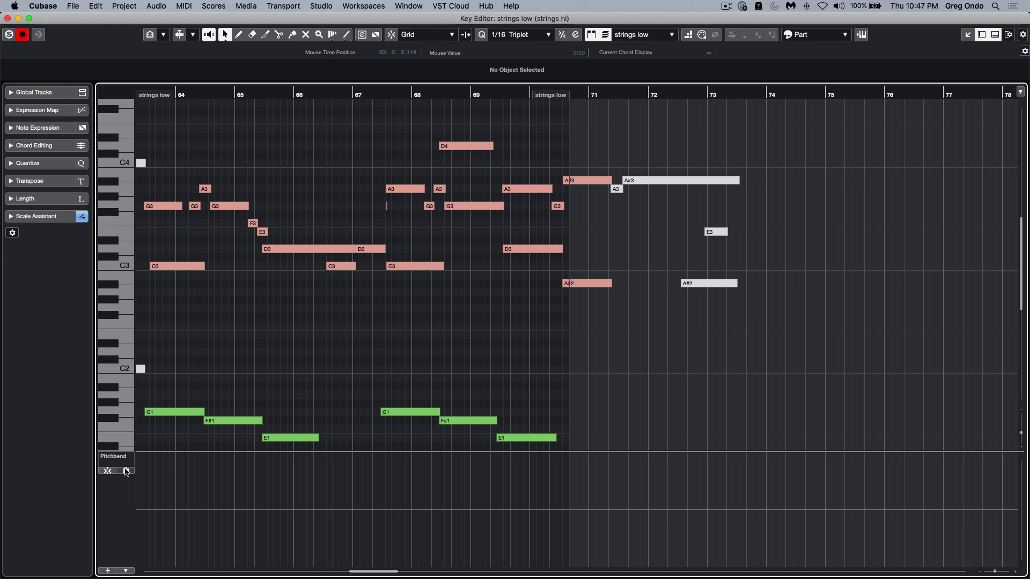
# Turn on Show Semitones Grid in the Pitchbend lane's grid settings.
pyautogui.click(127, 471)
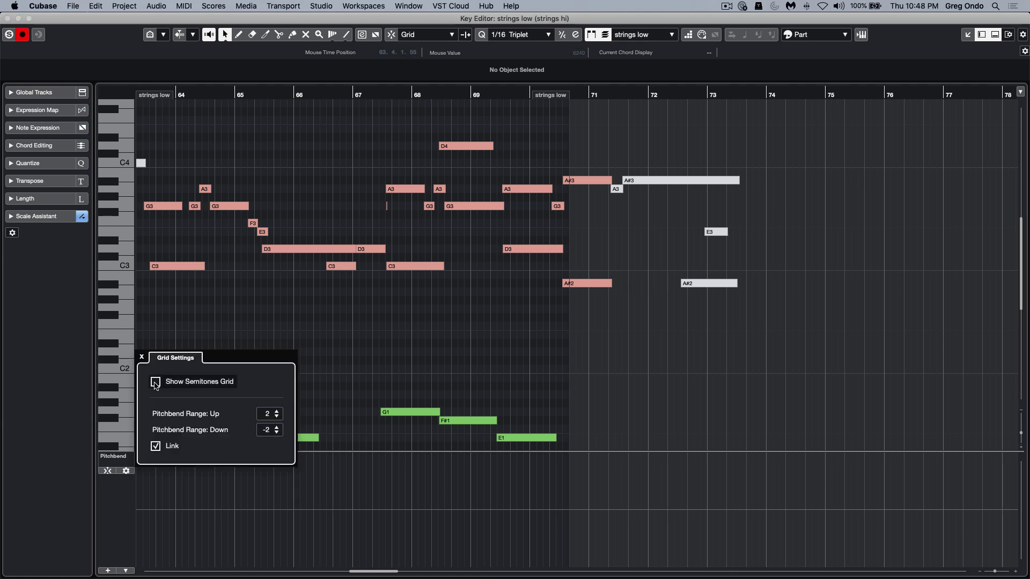
pyautogui.click(156, 382)
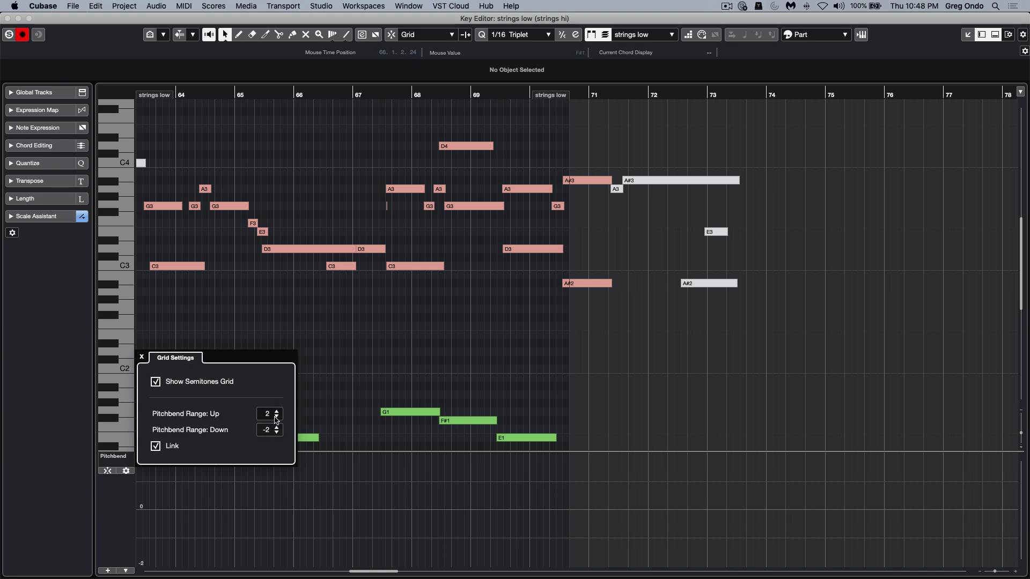
pyautogui.click(374, 479)
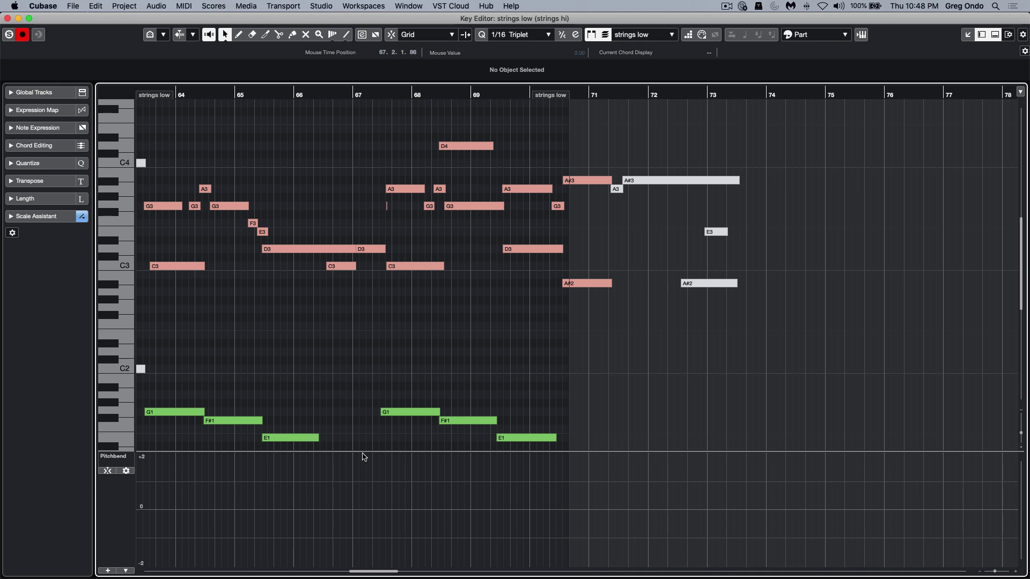
# Draw pitchbend points from 0, up, dipping, up again, down to -2, then back to 0.
pyautogui.rightClick(208, 505)
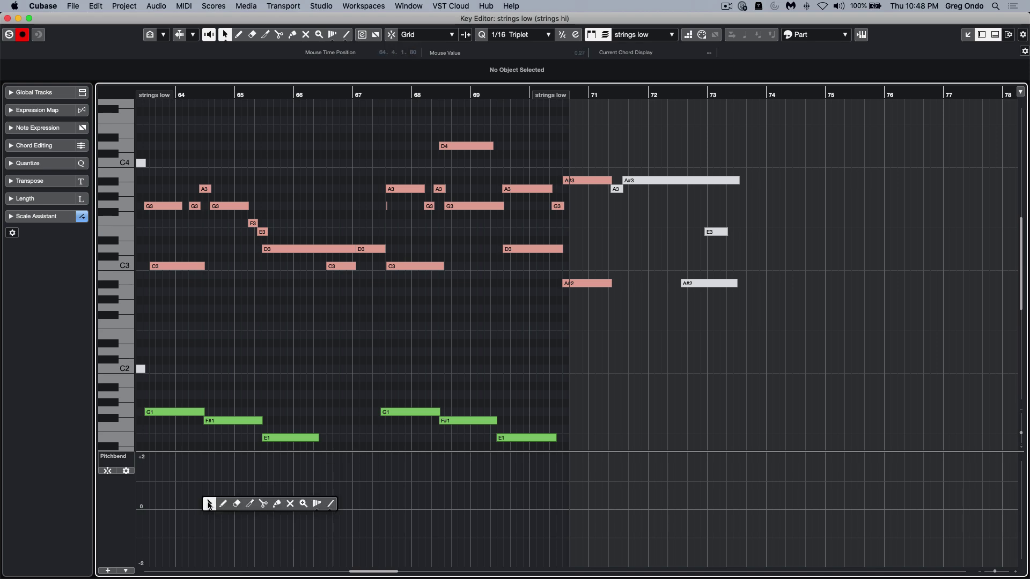
pyautogui.click(222, 506)
pyautogui.click(221, 507)
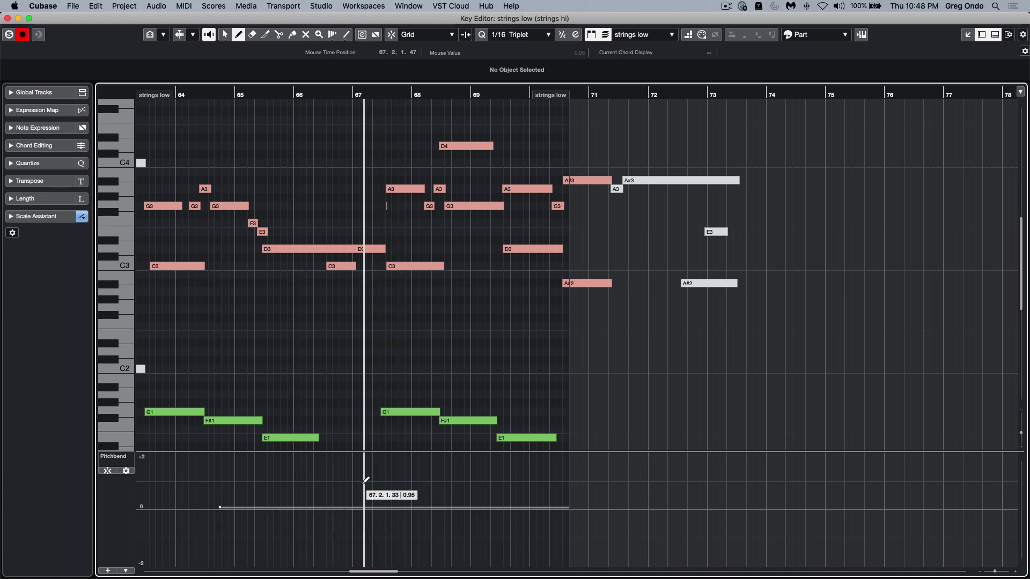
pyautogui.click(295, 479)
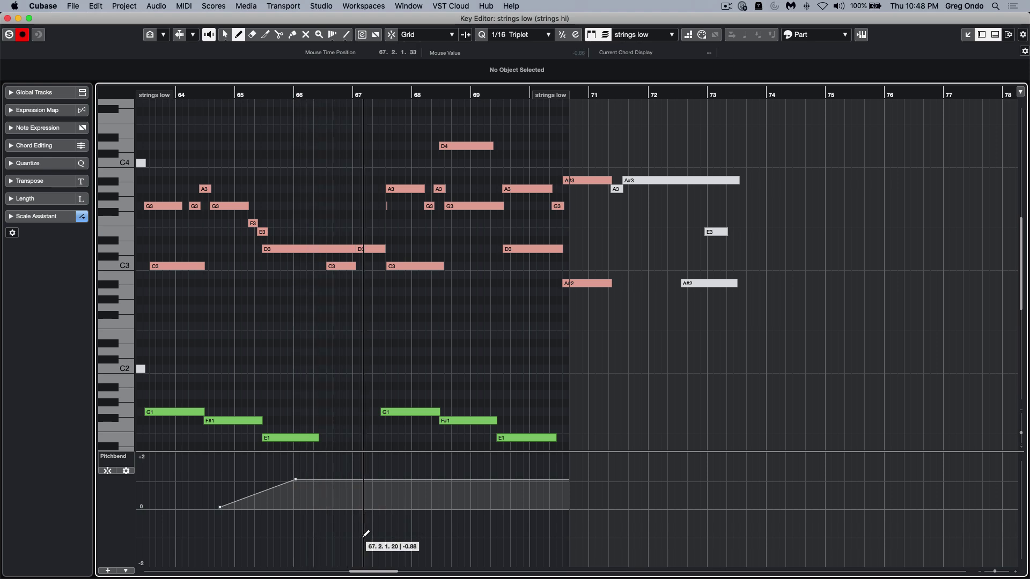
pyautogui.click(351, 539)
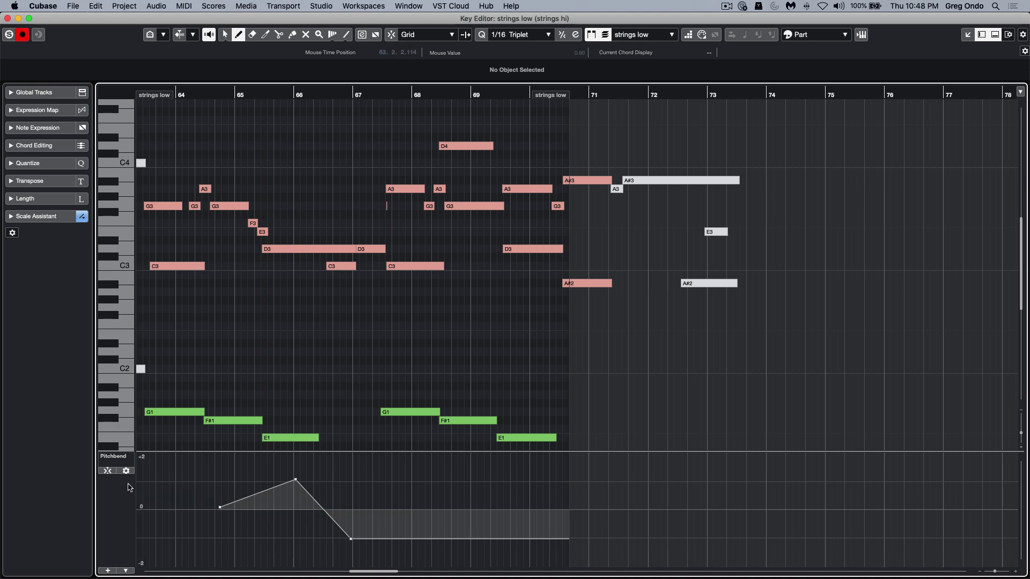
pyautogui.click(107, 472)
pyautogui.click(431, 482)
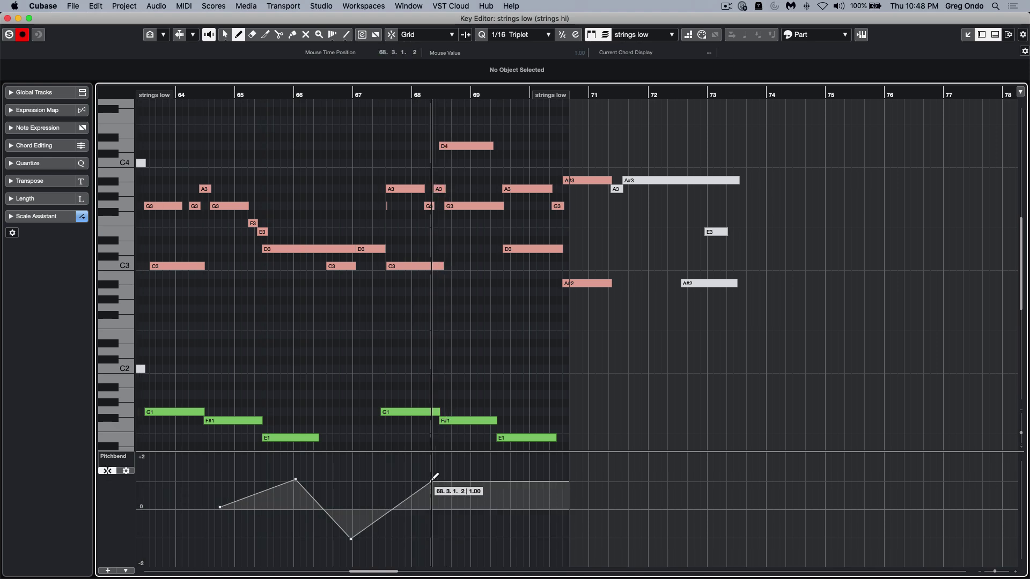
pyautogui.click(474, 509)
pyautogui.click(529, 566)
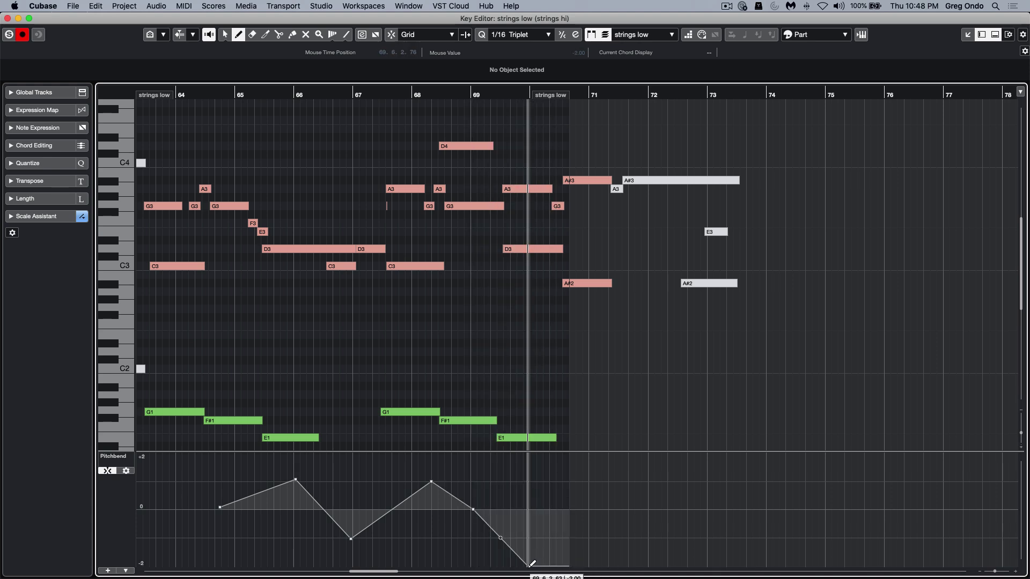
pyautogui.click(549, 509)
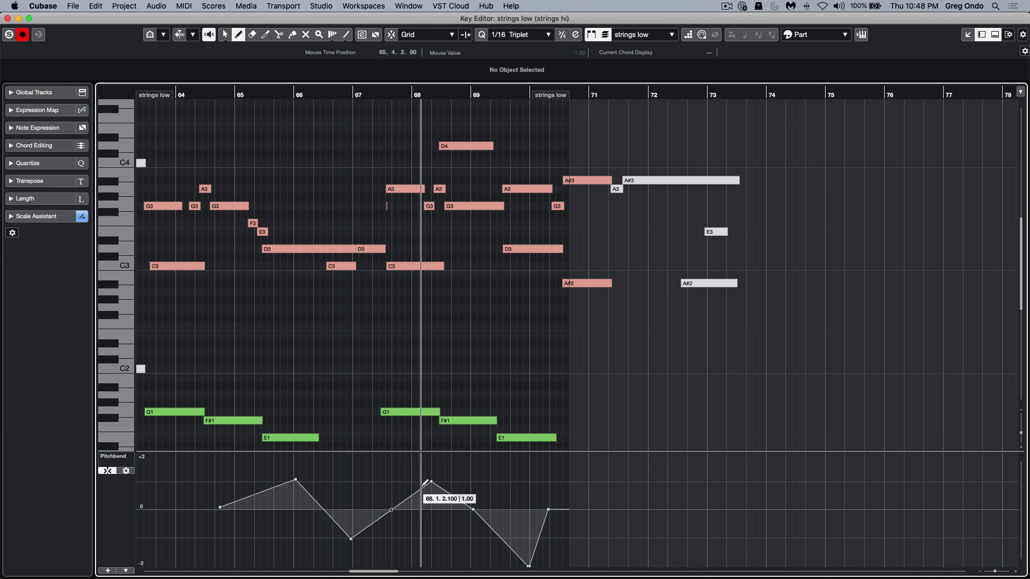
# Bend three pitchbend segments into curves using Object Selection.
pyautogui.press('1')
pyautogui.moveTo(392, 512); pyautogui.dragTo(404, 524)
pyautogui.moveTo(323, 511)
pyautogui.mouseDown()
pyautogui.moveTo(317, 518)
pyautogui.moveTo(326, 509)
pyautogui.mouseUp()
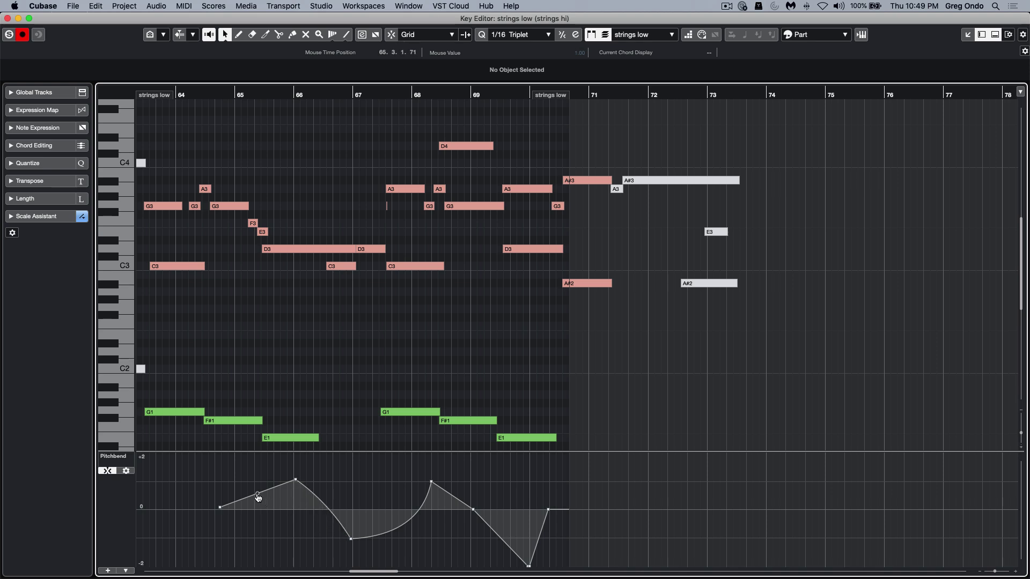
pyautogui.moveTo(262, 501); pyautogui.dragTo(261, 508)
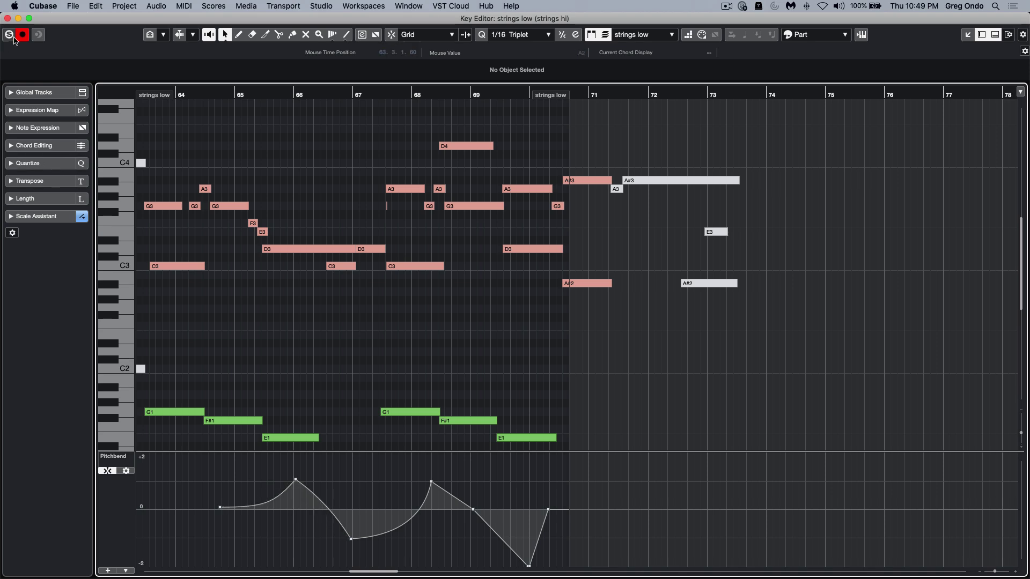
# Open The Grand part and show Scale Assistant suggestions G Major and A Blues 1.
pyautogui.click(8, 18)
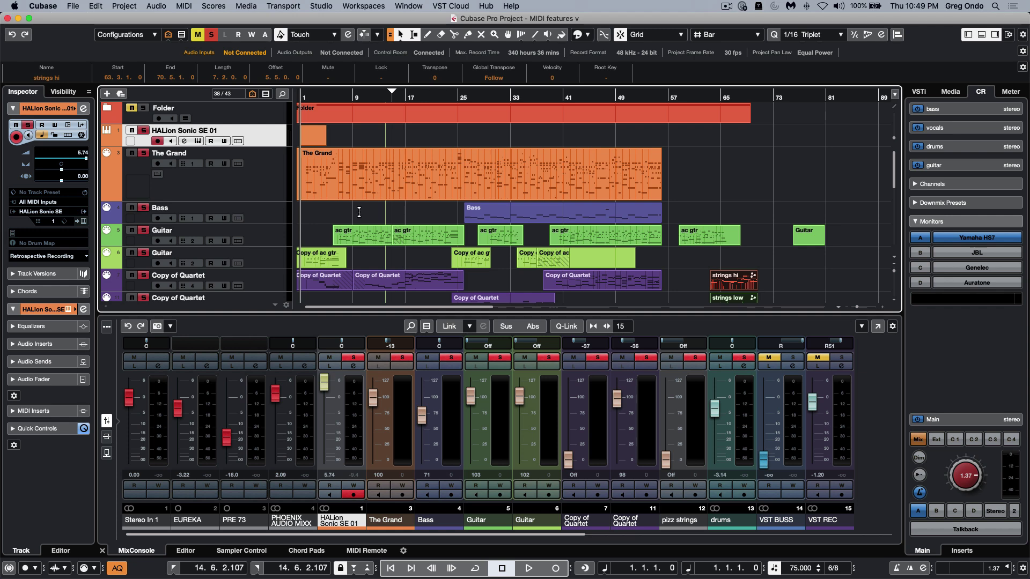
pyautogui.doubleClick(349, 177)
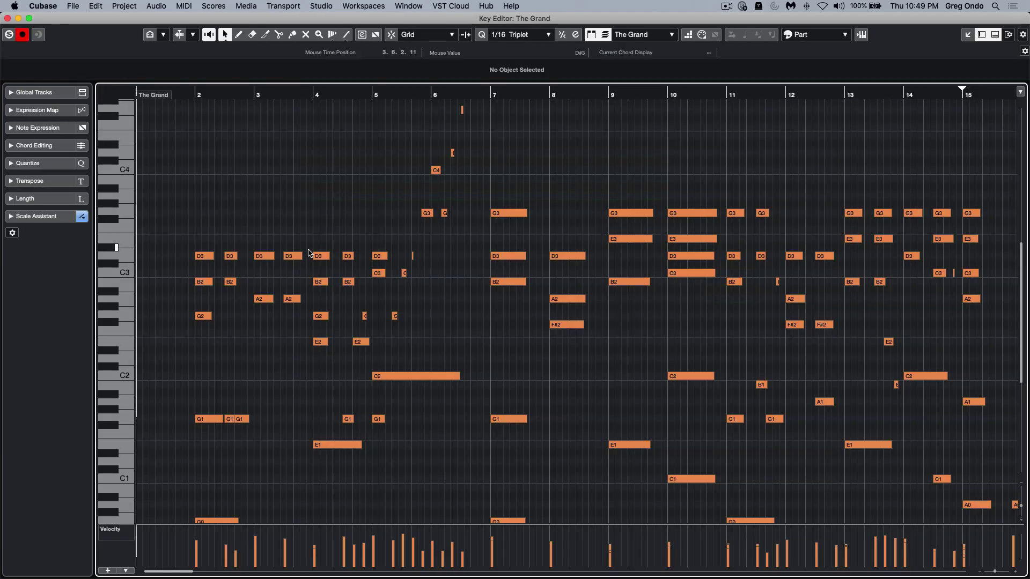
pyautogui.click(28, 217)
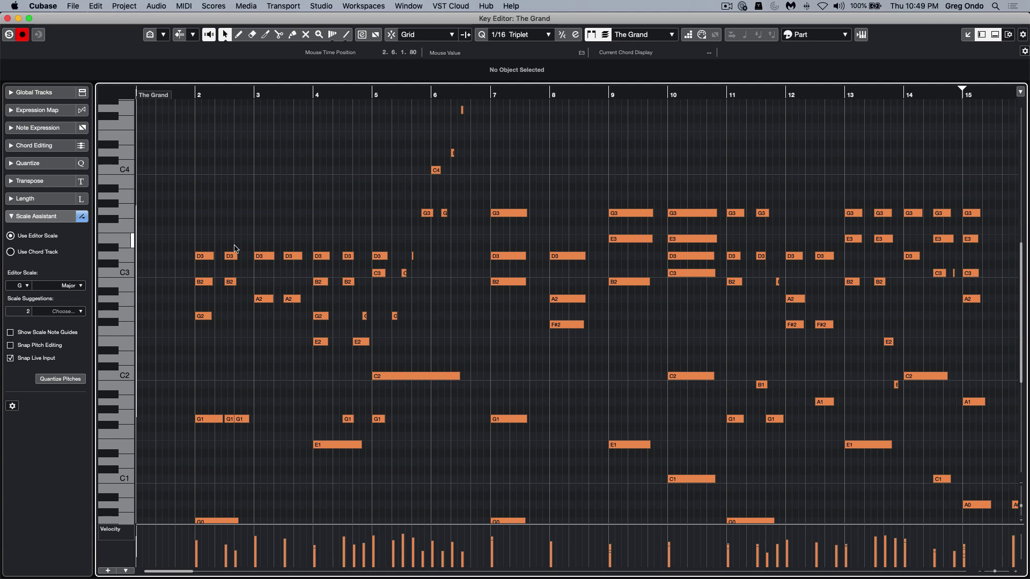
pyautogui.click(79, 311)
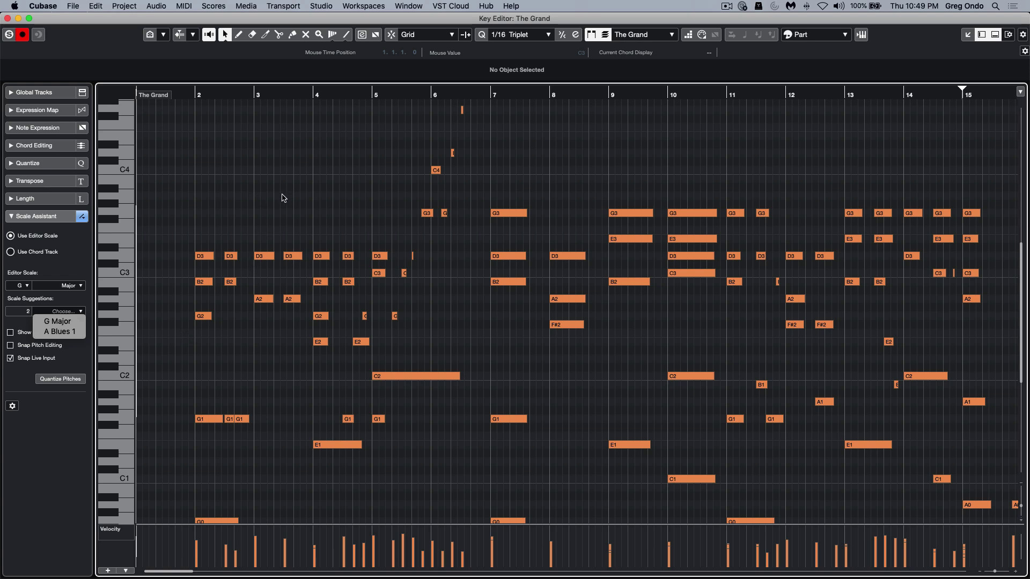
# Close the scale suggestions and open the editor scale type list, keeping Major.
pyautogui.click(221, 325)
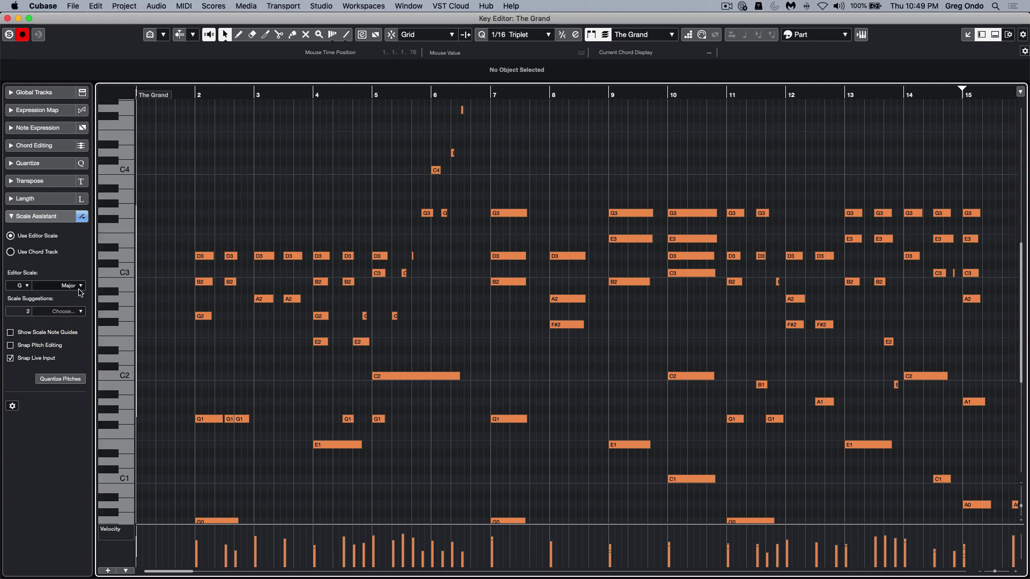
pyautogui.click(80, 286)
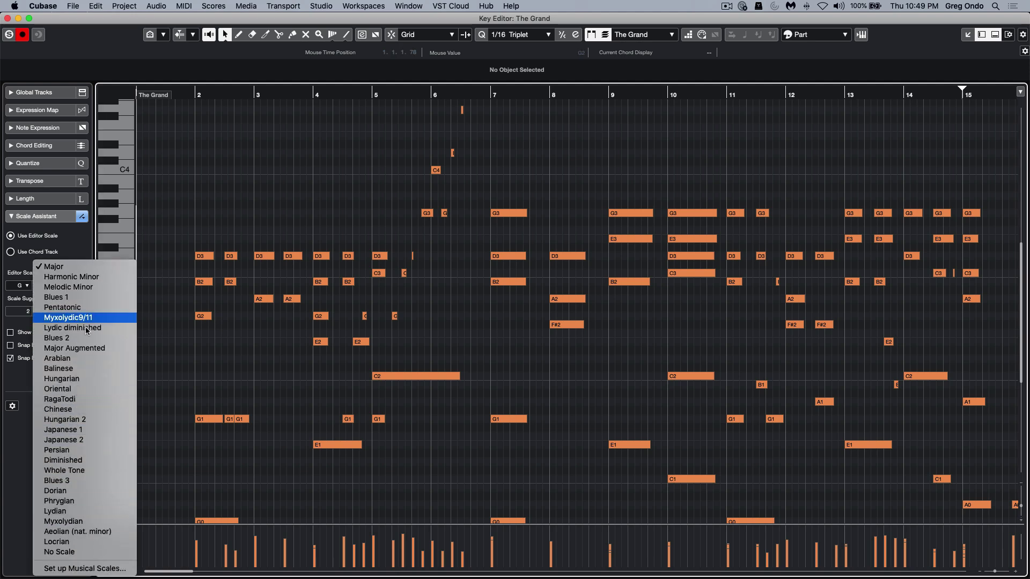
pyautogui.click(247, 373)
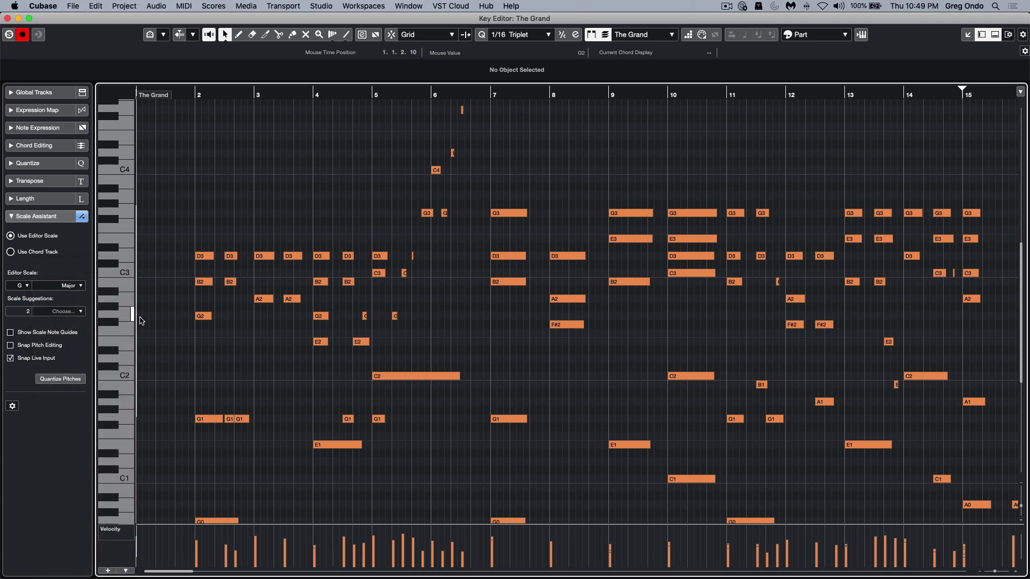
pyautogui.click(82, 285)
pyautogui.moveTo(86, 571)
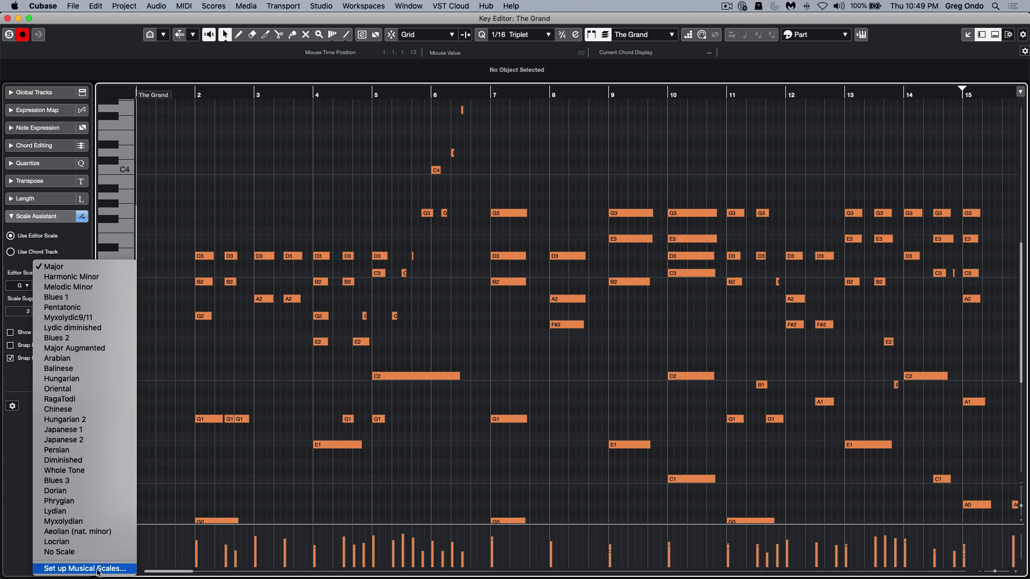
# Open Musical Scale Setup, add a New Scale, then cancel without keeping it.
pyautogui.click(98, 569)
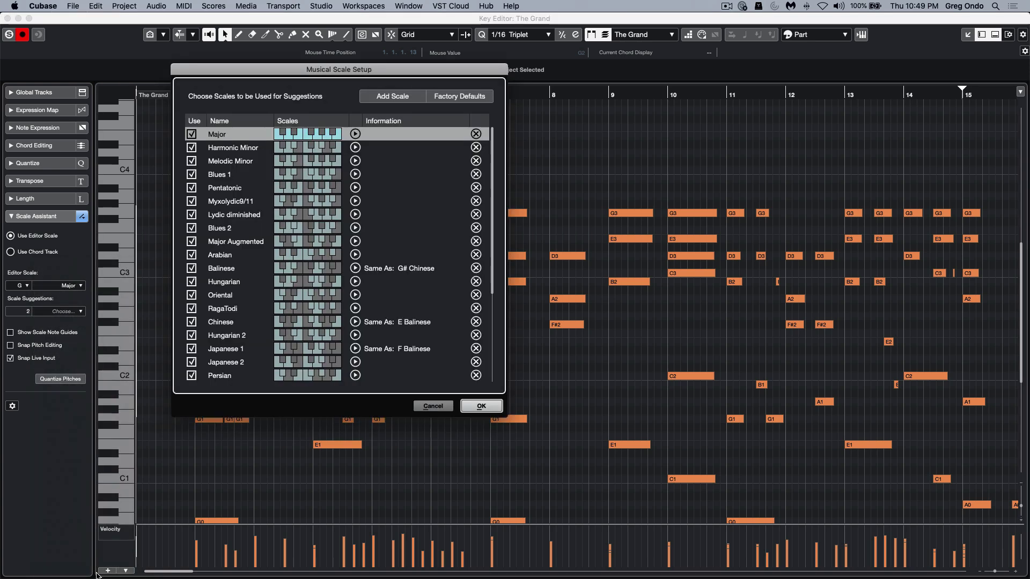
pyautogui.scroll(-5, 312, 289)
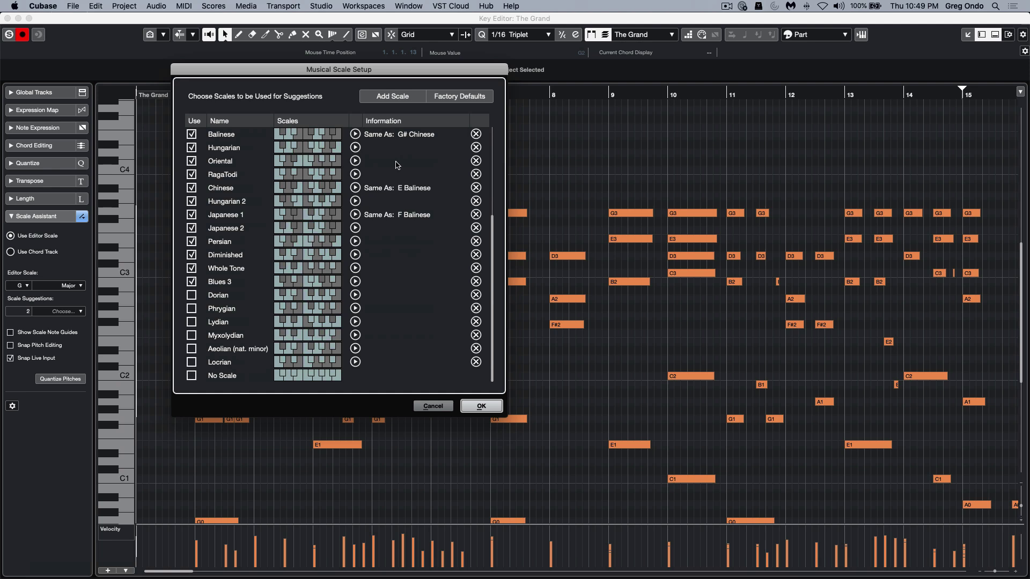
pyautogui.click(392, 97)
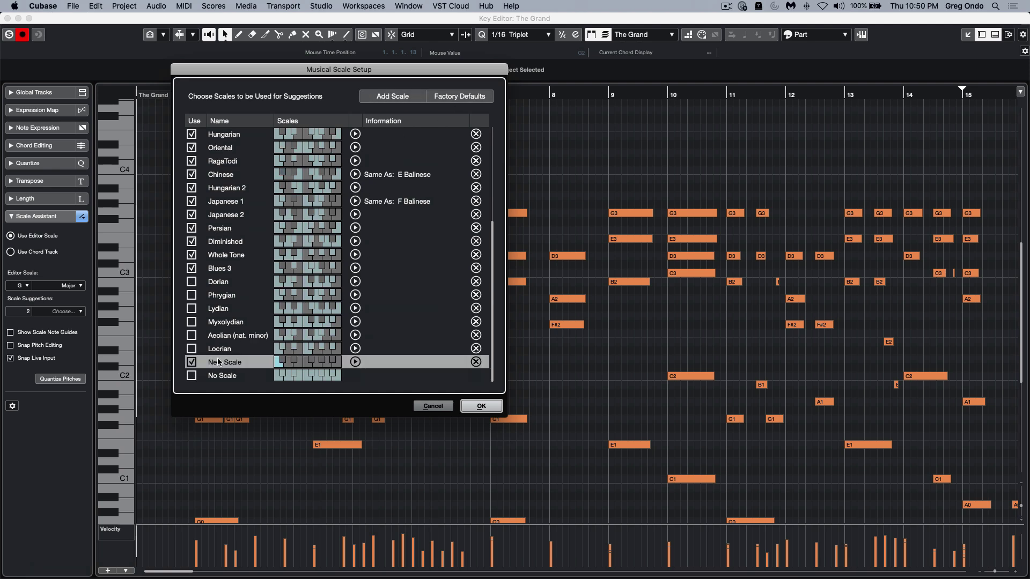
pyautogui.click(437, 405)
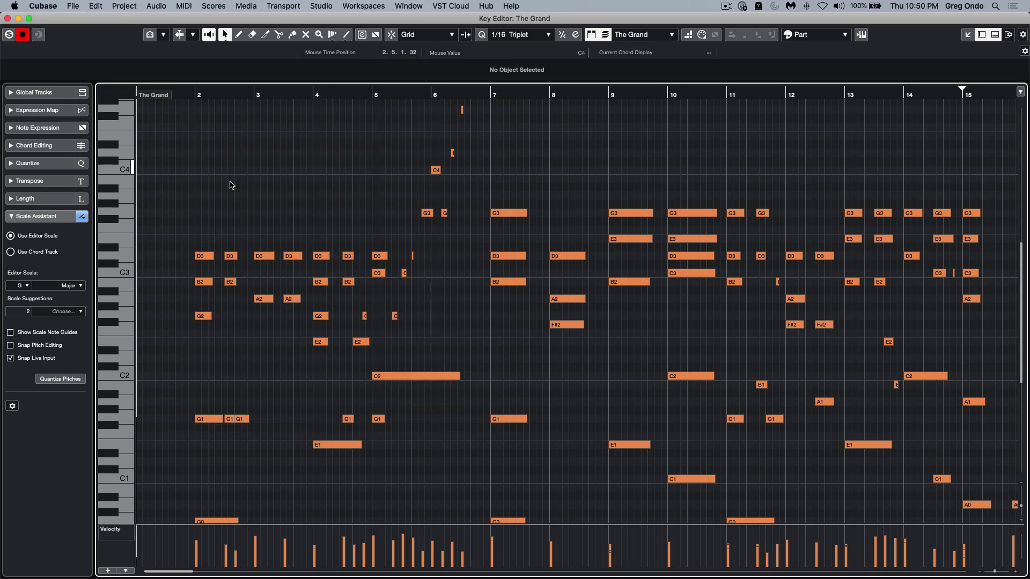
pyautogui.rightClick(245, 406)
pyautogui.click(259, 405)
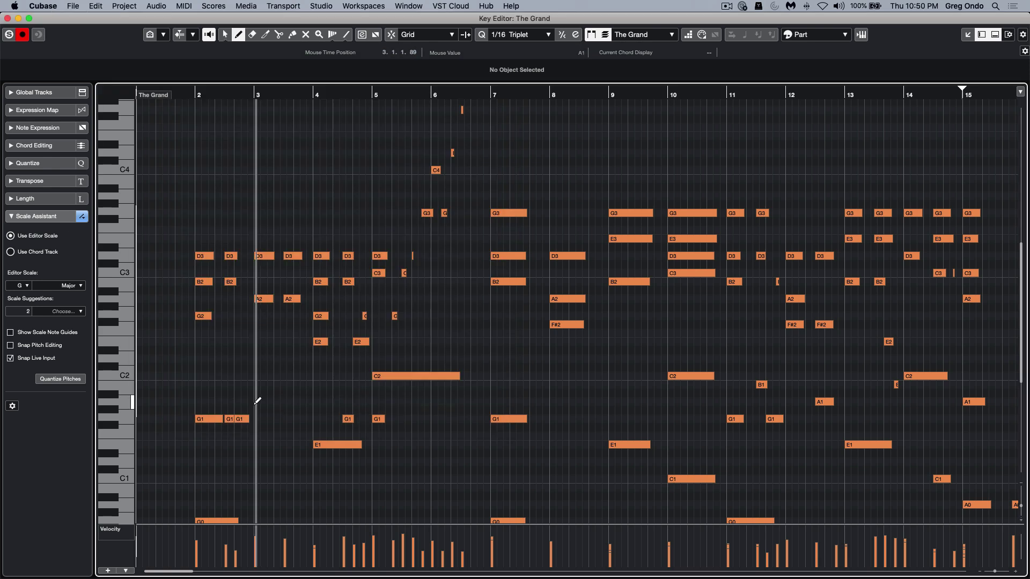
pyautogui.click(201, 401)
pyautogui.moveTo(202, 403); pyautogui.dragTo(227, 402)
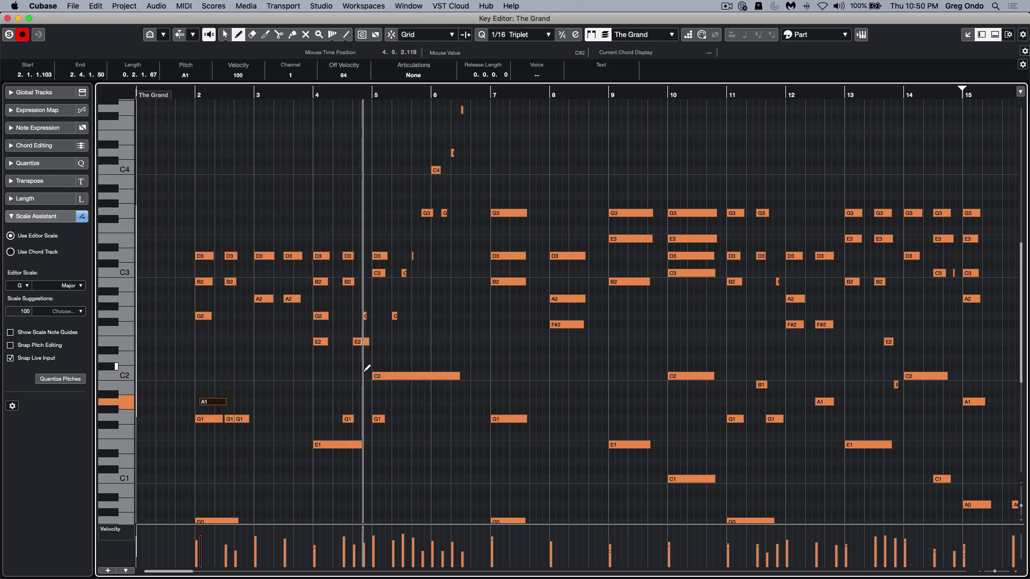
pyautogui.moveTo(374, 368); pyautogui.dragTo(412, 358)
pyautogui.rightClick(356, 391)
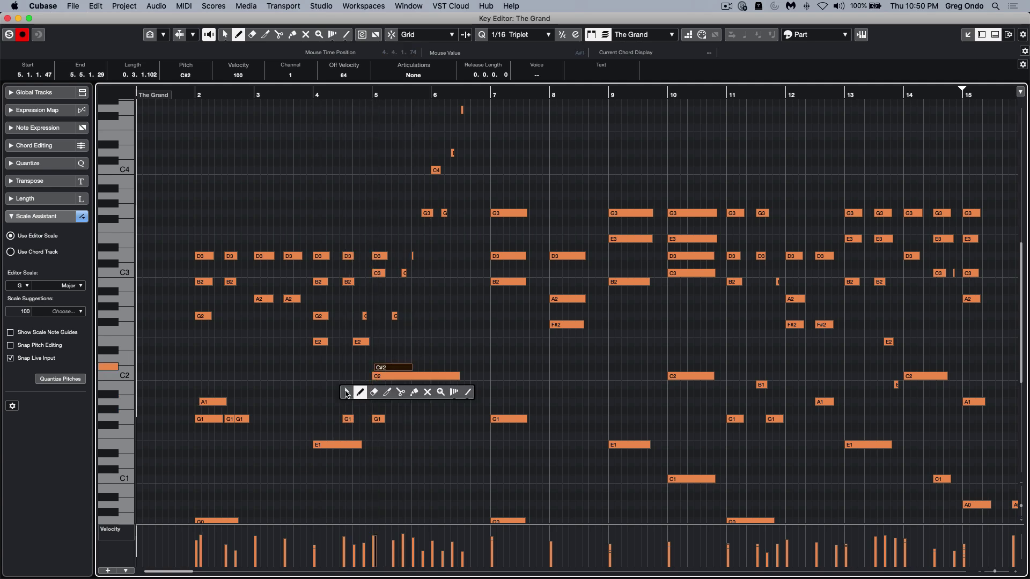
pyautogui.click(351, 392)
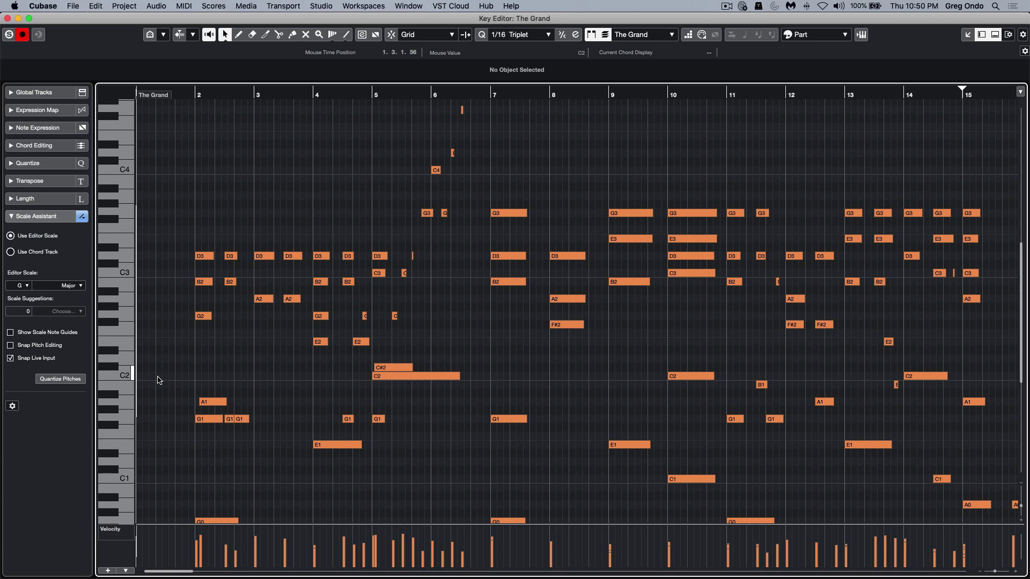
pyautogui.press('super+a')
pyautogui.click(47, 380)
pyautogui.click(226, 368)
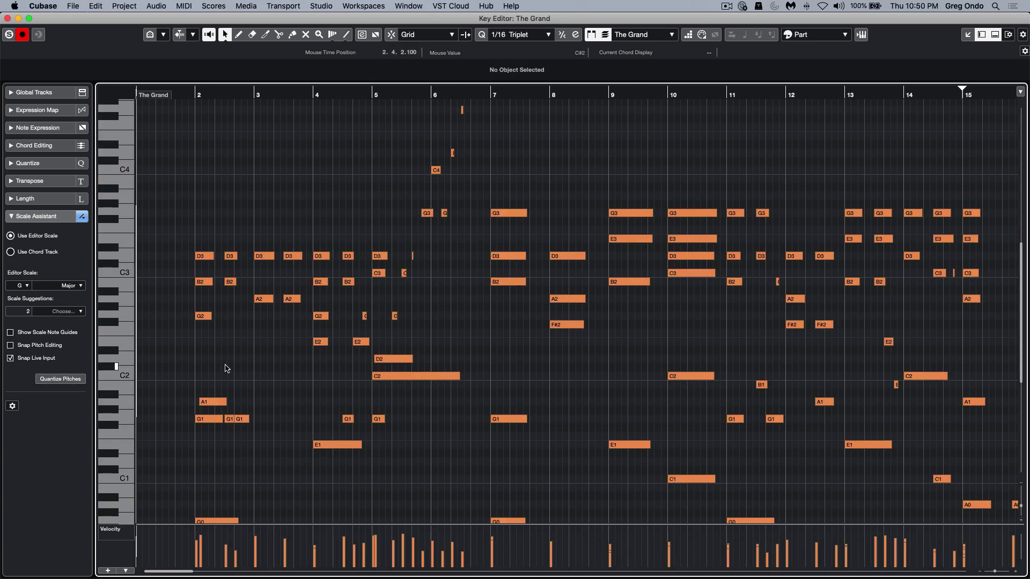
pyautogui.press('super+z')
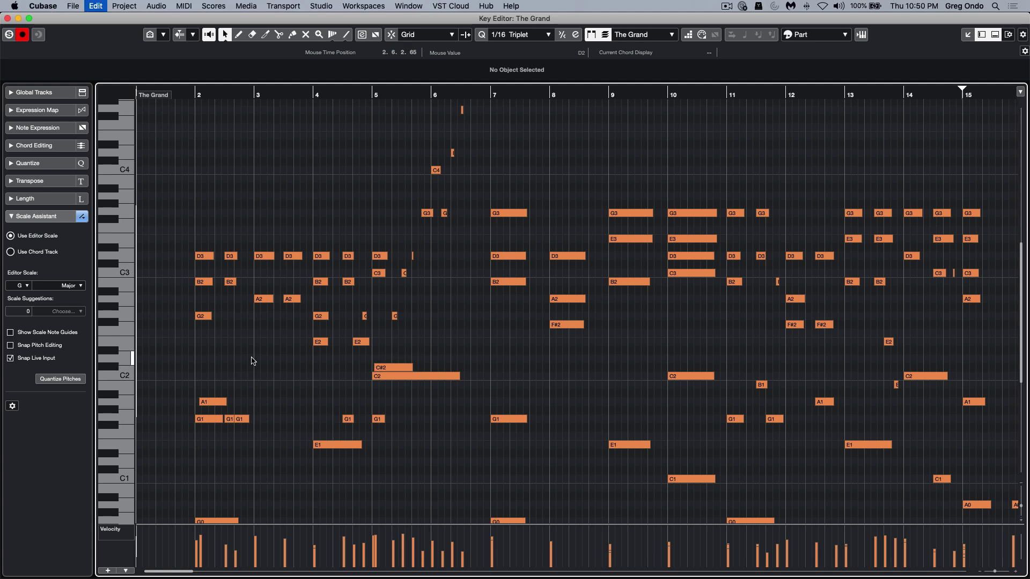
pyautogui.press('super+z')
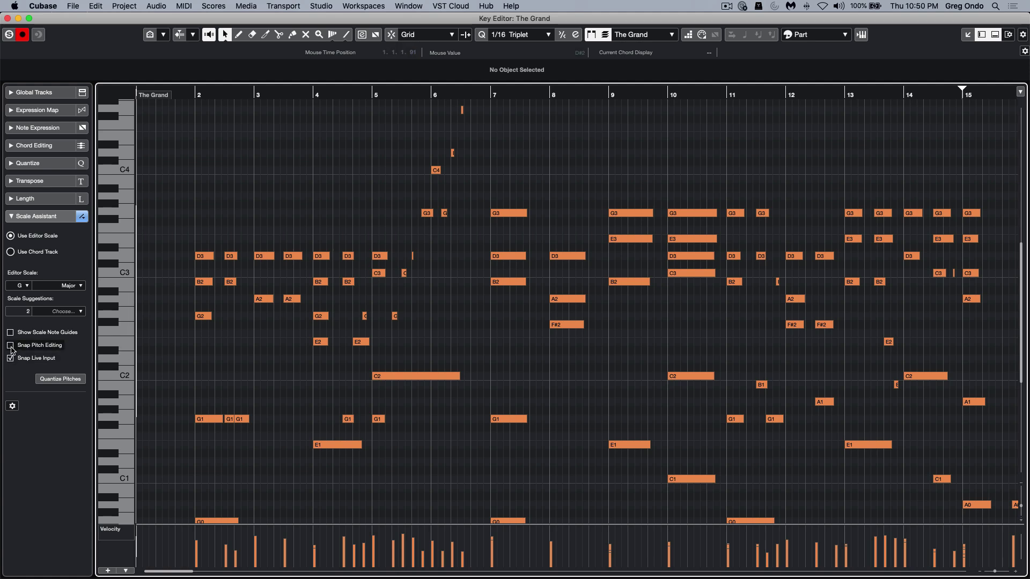
# Enable Snap Pitch Editing and Snap Live Input, testing with the C2 note, then close the editor.
pyautogui.click(10, 346)
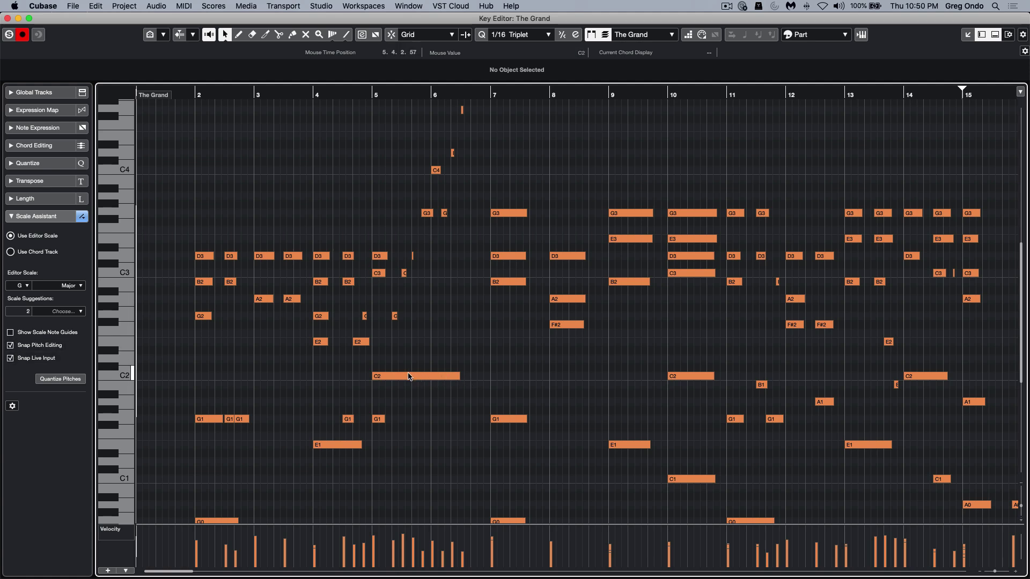
pyautogui.moveTo(400, 377)
pyautogui.mouseDown()
pyautogui.moveTo(403, 391)
pyautogui.moveTo(403, 360)
pyautogui.moveTo(402, 396)
pyautogui.moveTo(403, 357)
pyautogui.moveTo(404, 387)
pyautogui.moveTo(404, 379)
pyautogui.mouseUp()
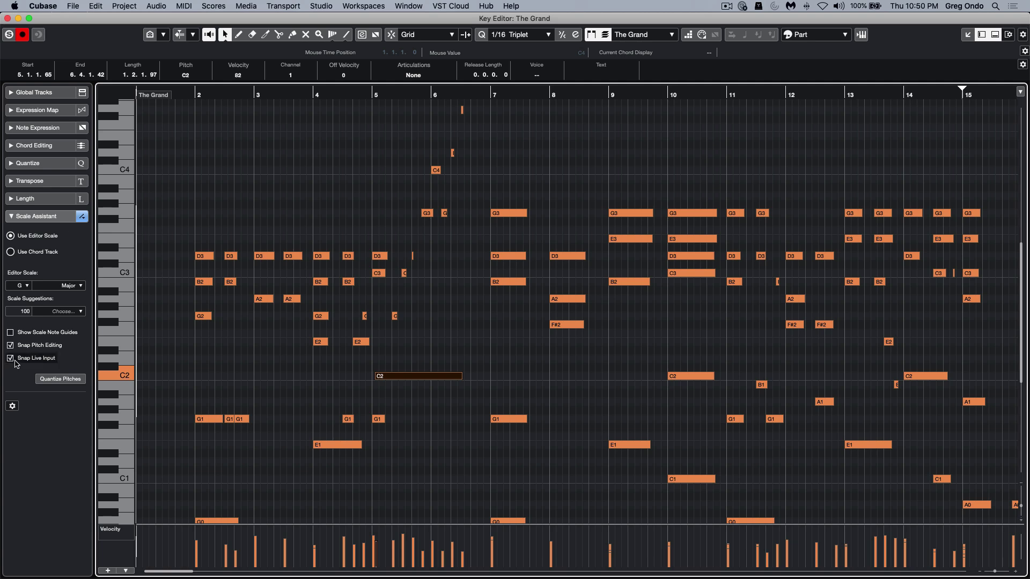
pyautogui.click(12, 359)
pyautogui.click(8, 19)
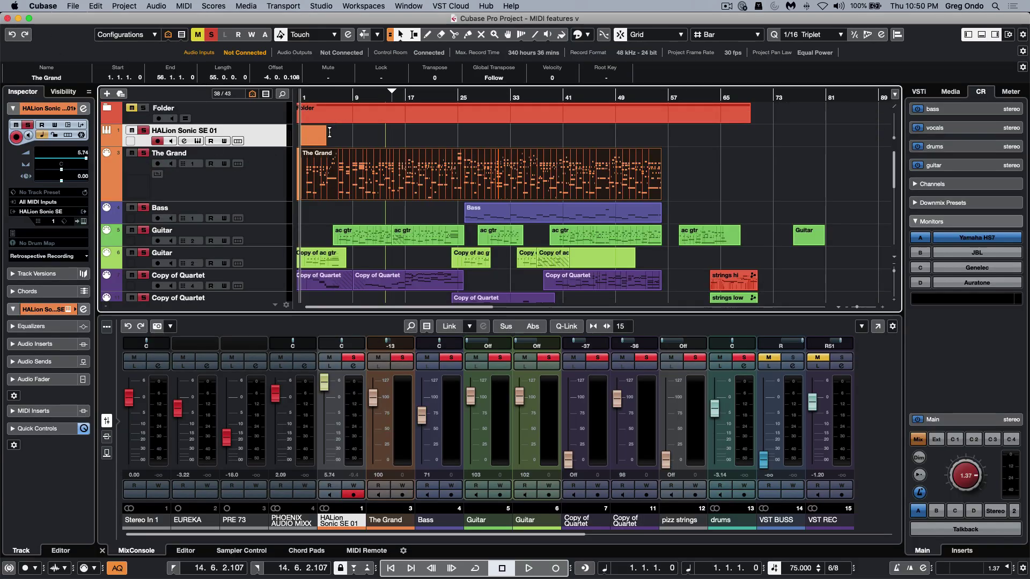
# Record a rising note run into the HALion Sonic SE 01 part with Snap Pitch Editing on.
pyautogui.doubleClick(314, 140)
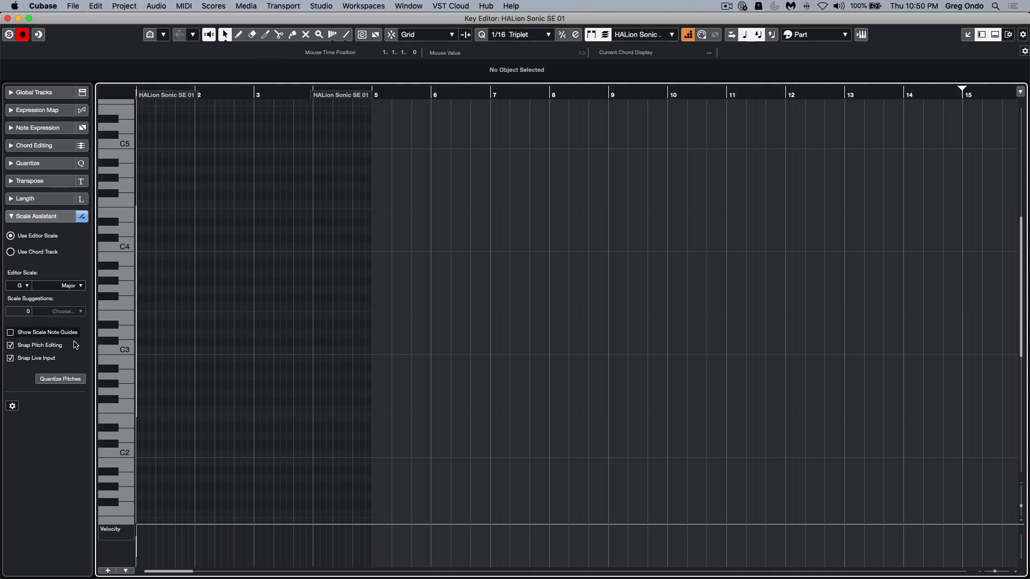
pyautogui.click(11, 346)
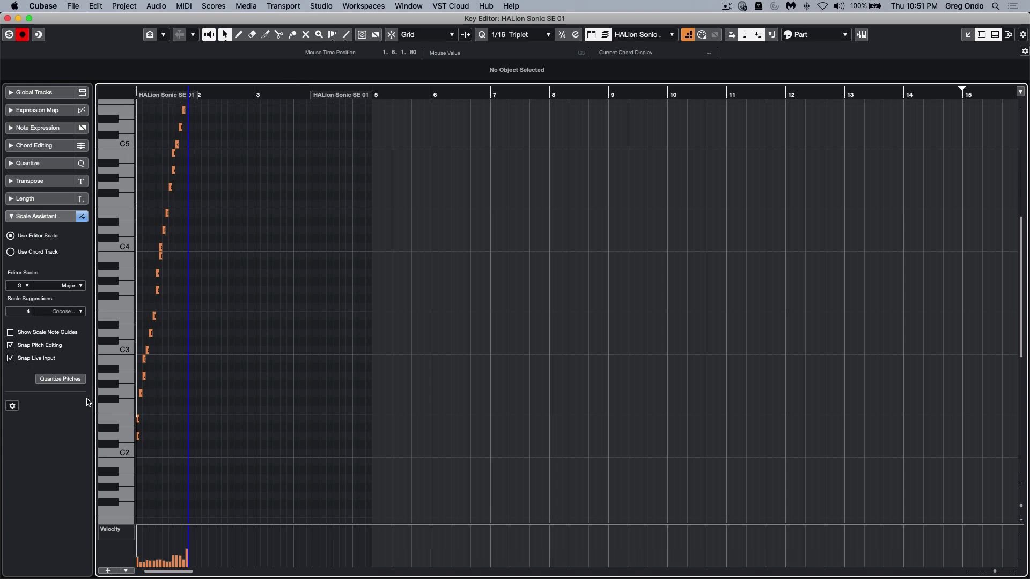
pyautogui.click(7, 19)
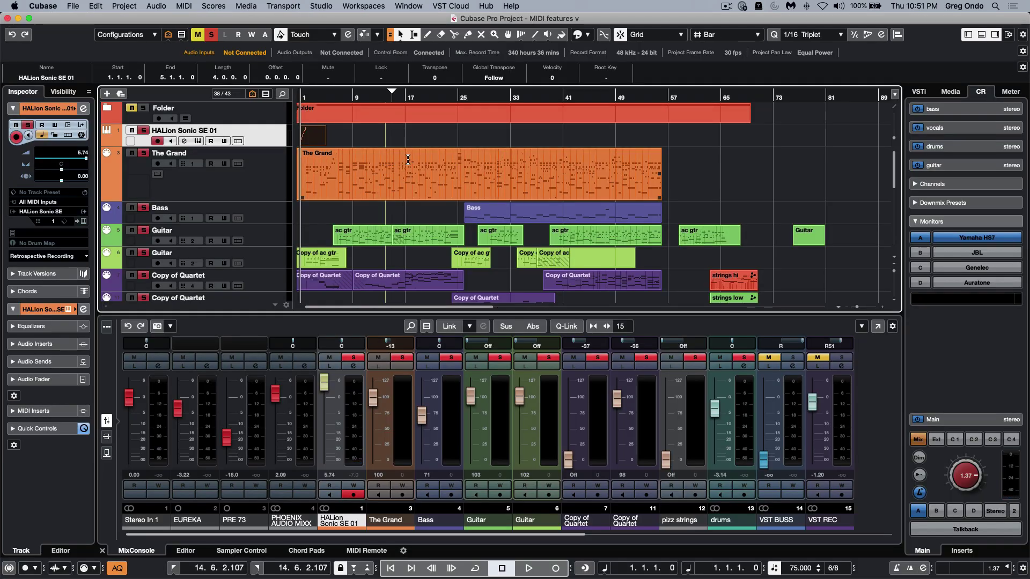
# Open The Grand part and set the pitch display to show only pitches containing notes.
pyautogui.doubleClick(358, 196)
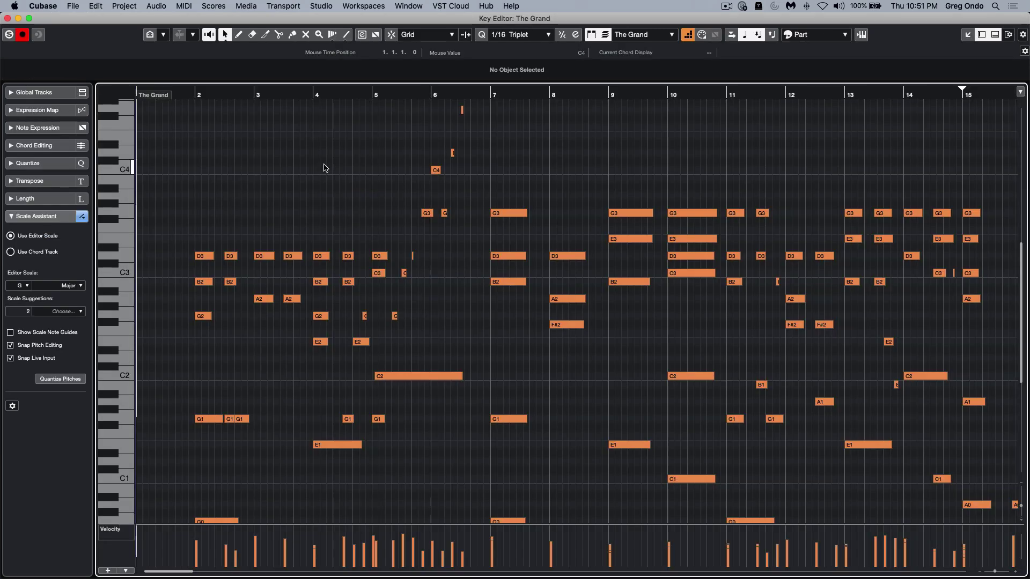
pyautogui.scroll(-6, 329, 219)
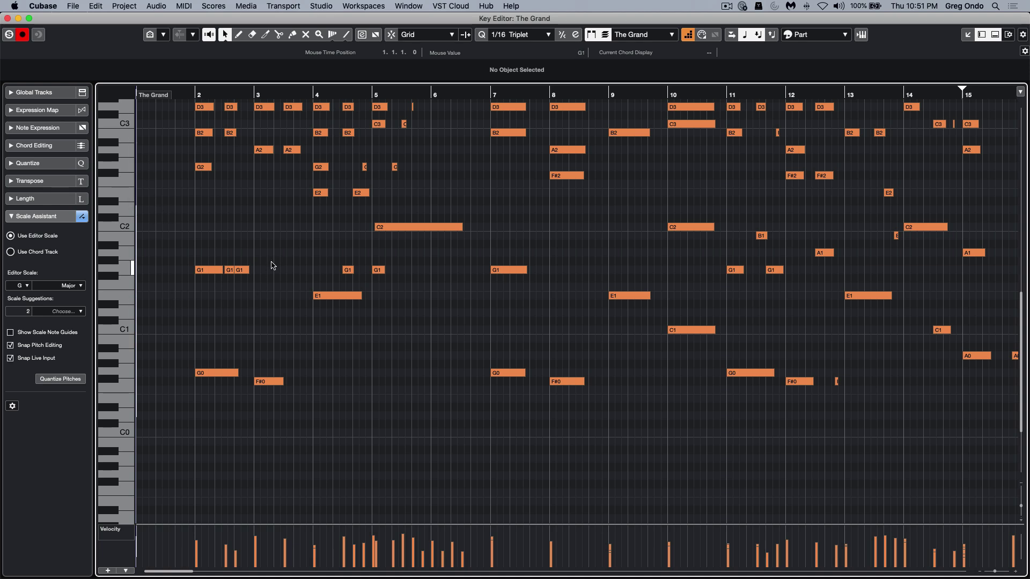
pyautogui.click(152, 36)
pyautogui.click(164, 35)
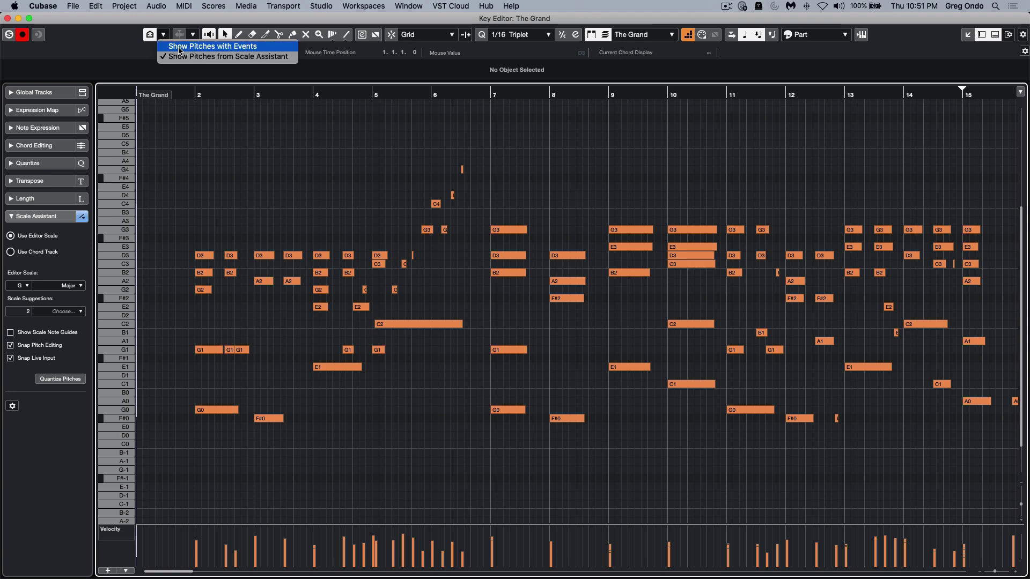
pyautogui.click(180, 47)
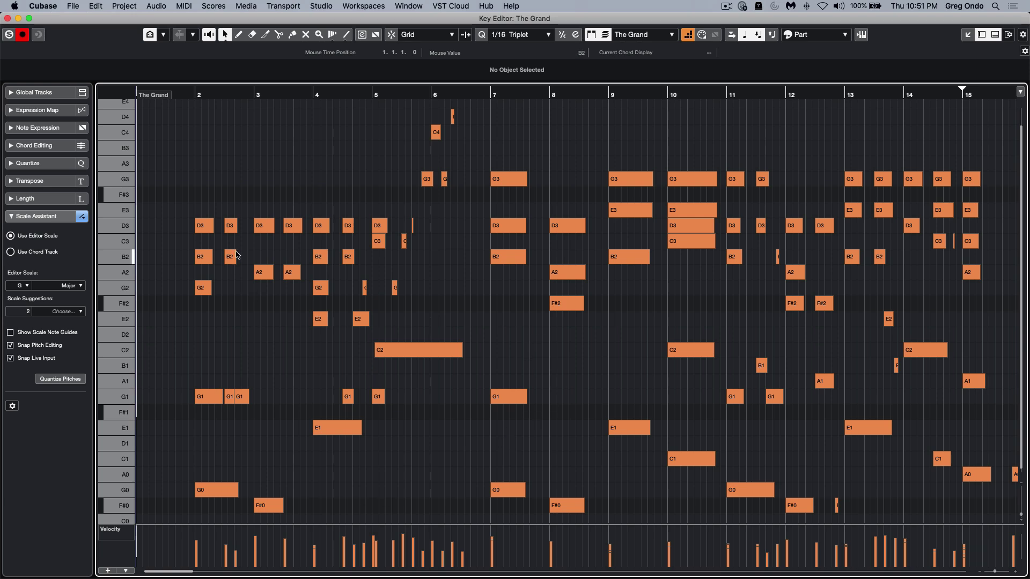
# Switch the pitch display to G major scale rows, then to the full piano keyboard.
pyautogui.click(162, 36)
pyautogui.click(177, 57)
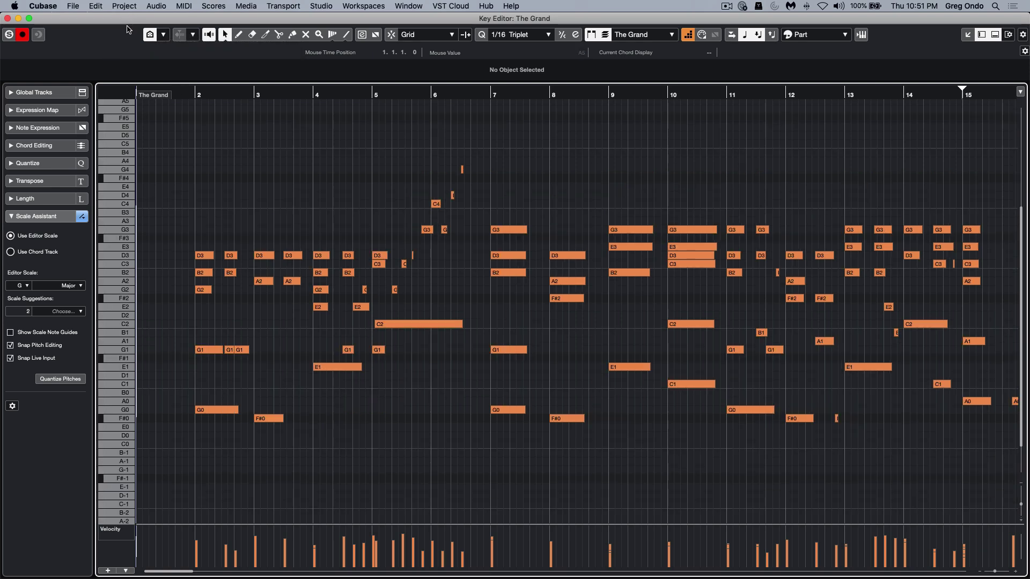
pyautogui.click(150, 34)
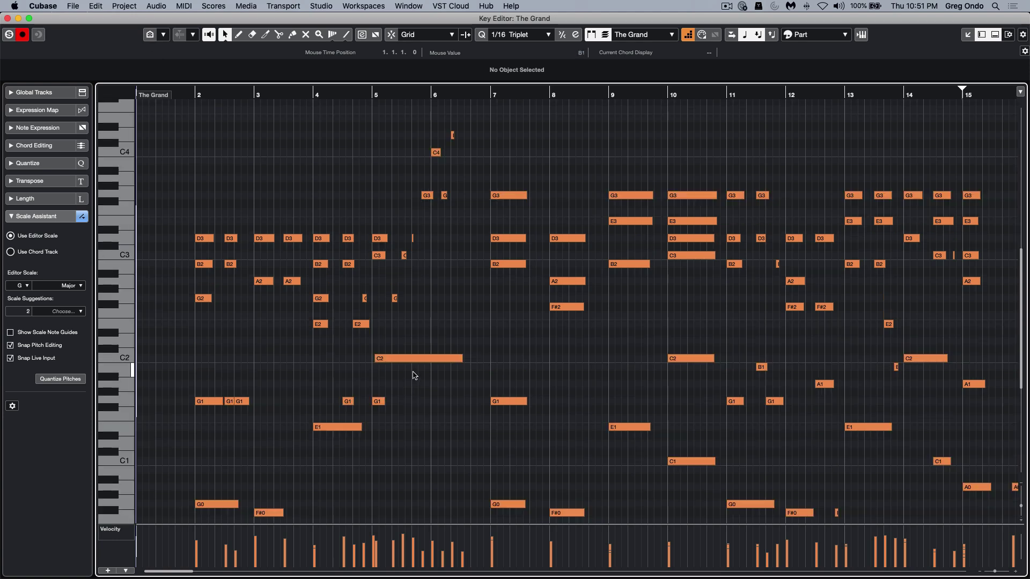
pyautogui.click(151, 35)
pyautogui.click(157, 40)
pyautogui.click(157, 41)
pyautogui.click(7, 18)
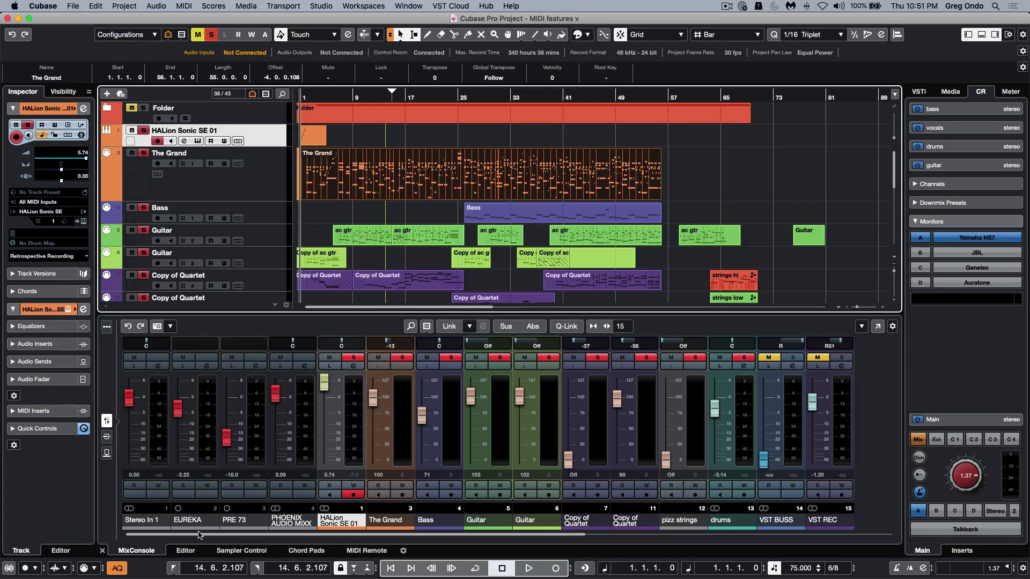
pyautogui.click(186, 550)
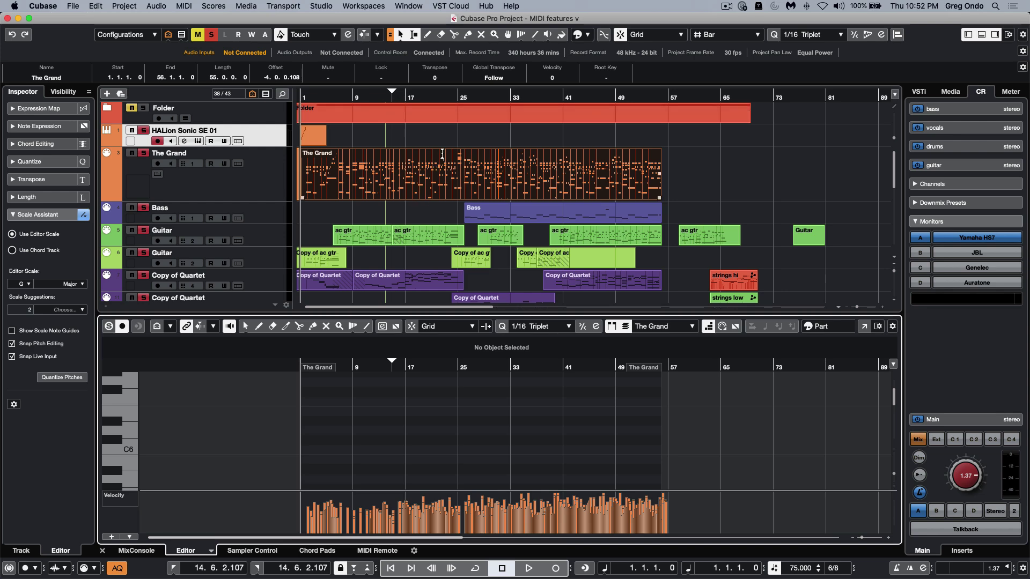
pyautogui.doubleClick(428, 181)
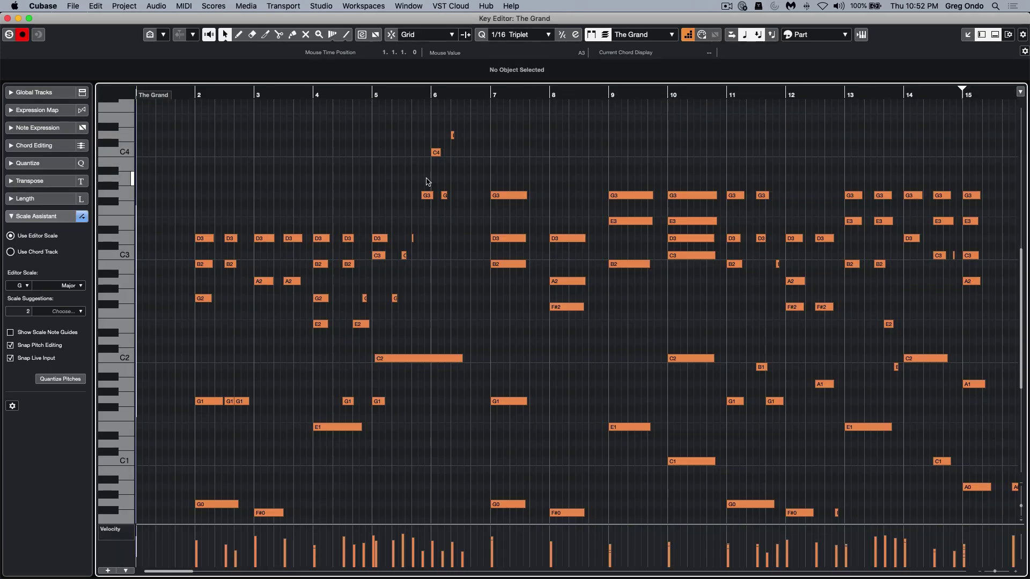
# Show the Video, Chord Track and Ruler lanes, briefly opening the G chord's editor.
pyautogui.click(44, 94)
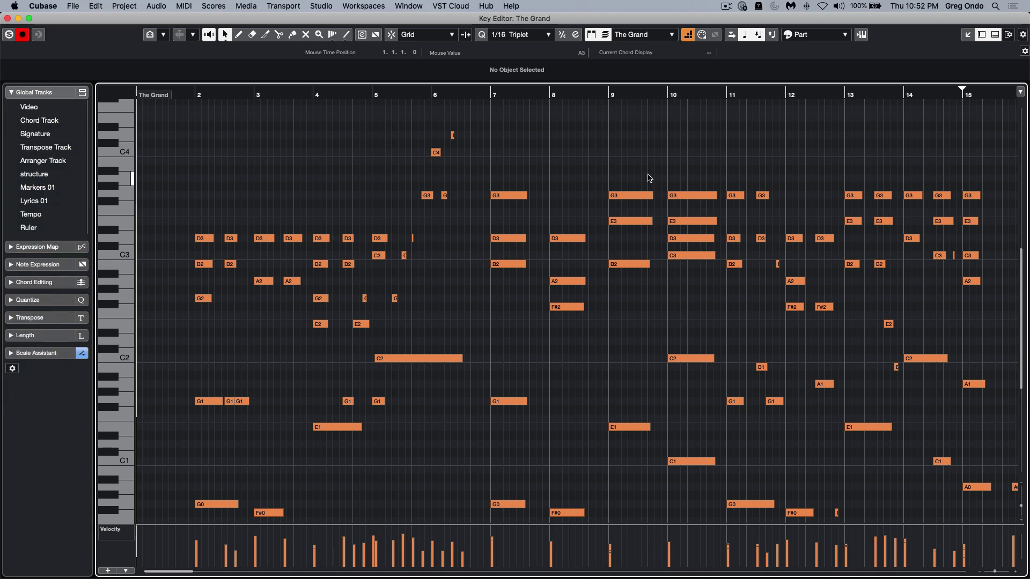
pyautogui.click(11, 108)
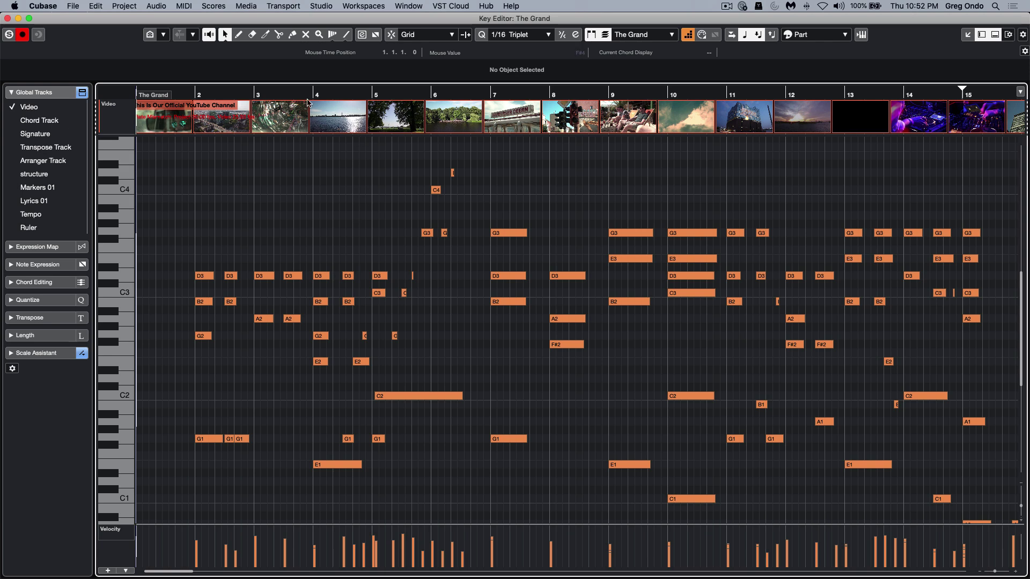
pyautogui.moveTo(432, 94); pyautogui.dragTo(409, 94)
pyautogui.click(11, 121)
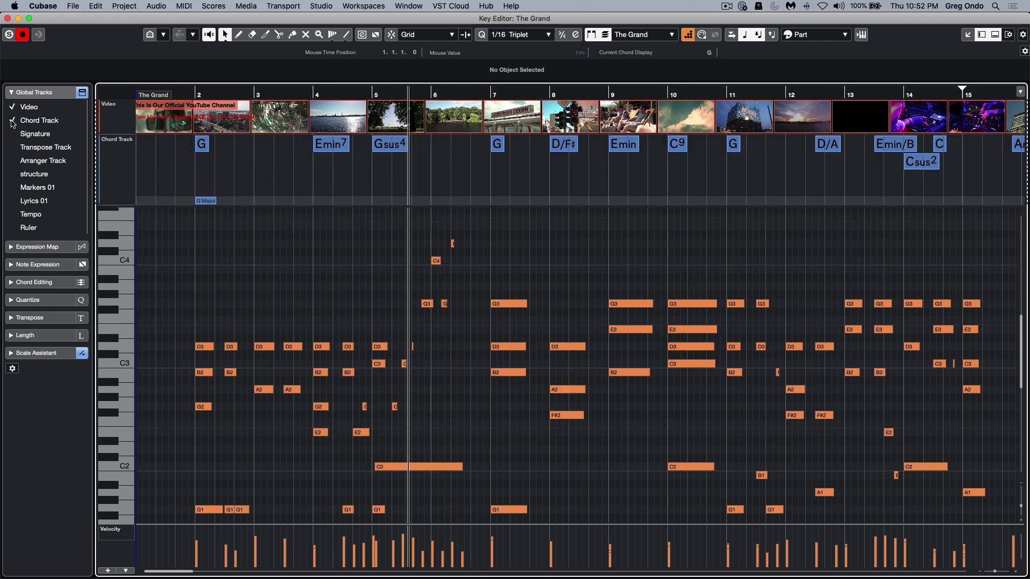
pyautogui.doubleClick(498, 146)
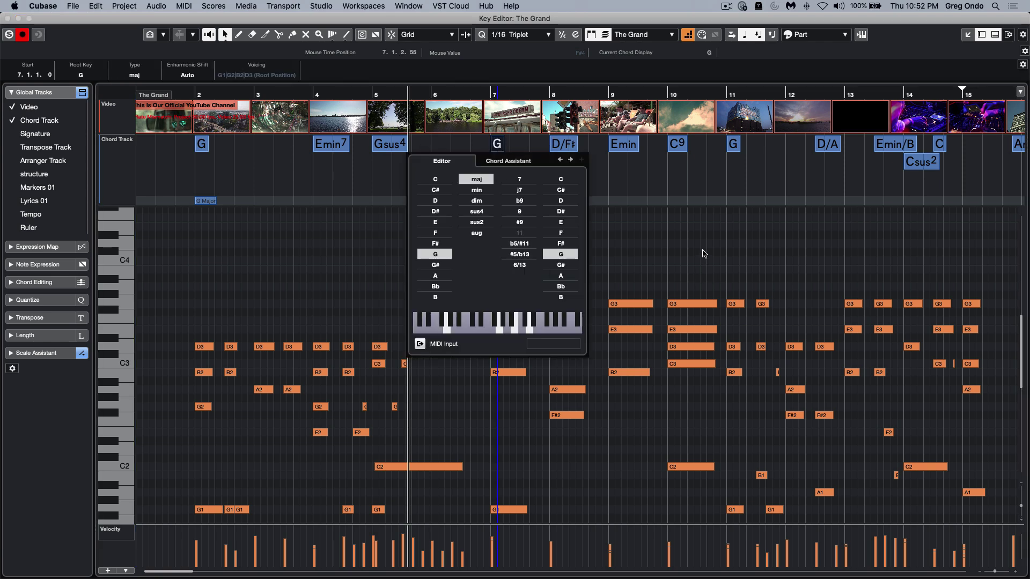
pyautogui.click(676, 193)
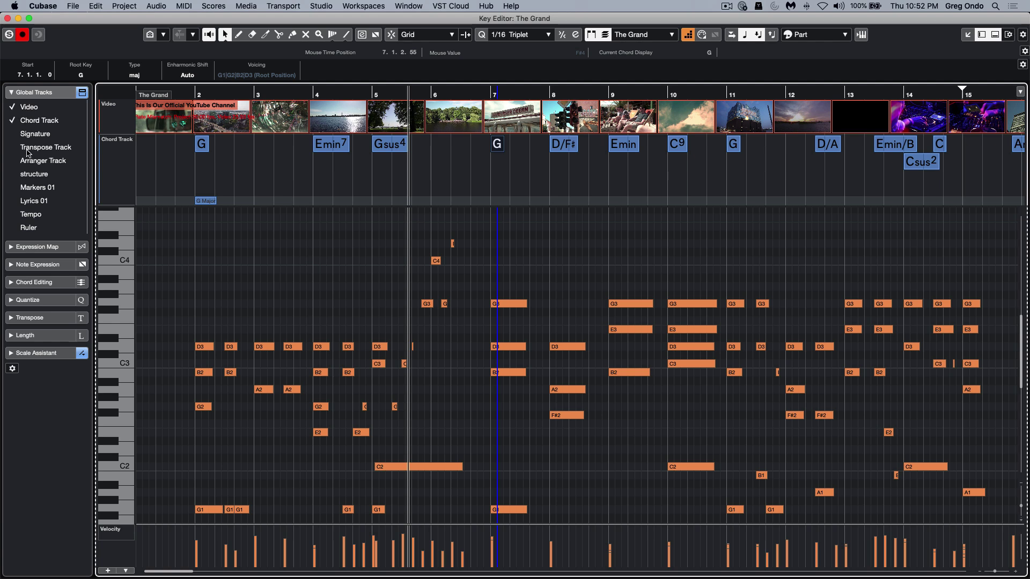
pyautogui.click(11, 229)
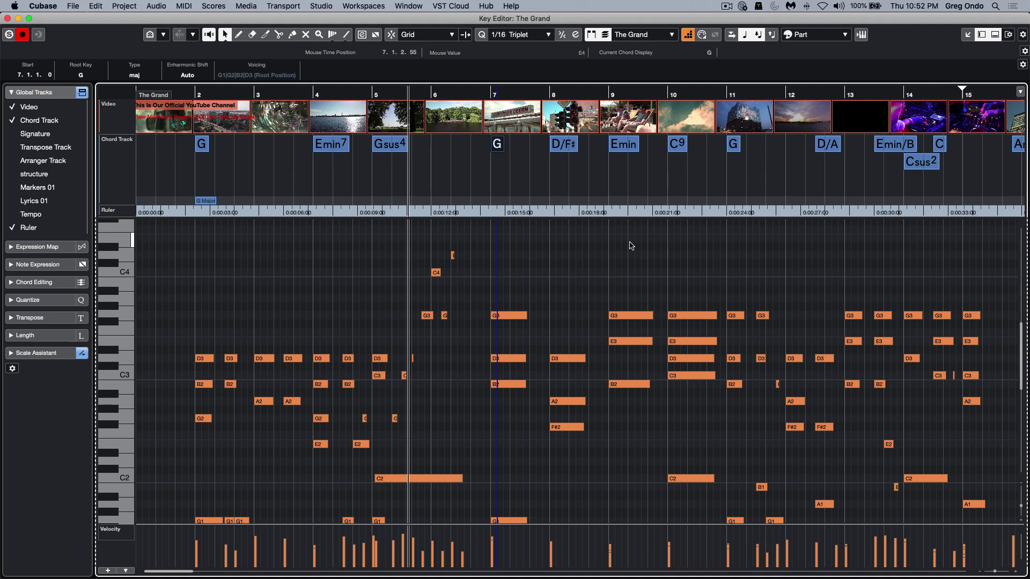
# Show Tempo (adding a tempo point), Signature, Transpose, Arranger and Markers 01 tracks.
pyautogui.click(13, 214)
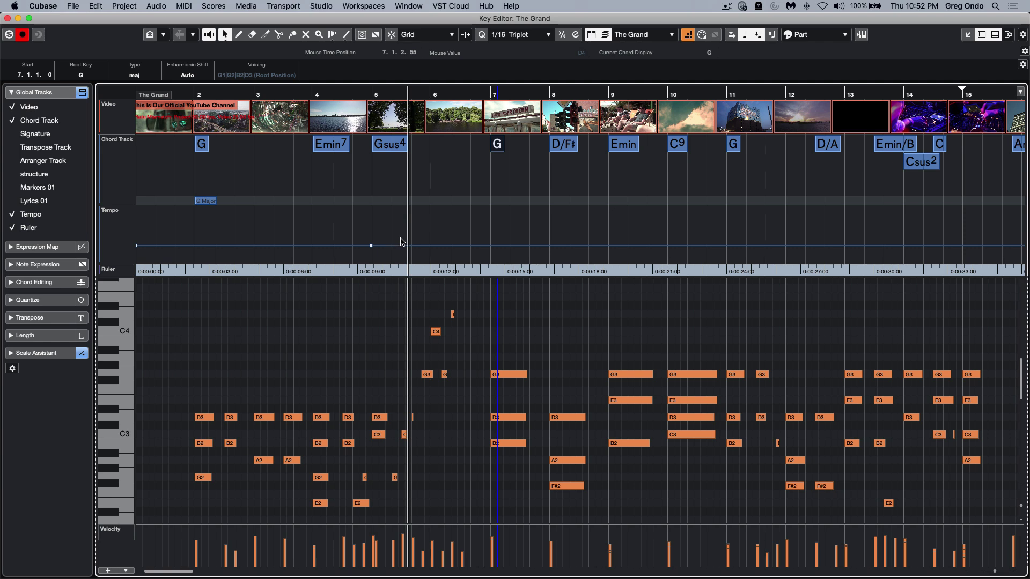
pyautogui.click(457, 245)
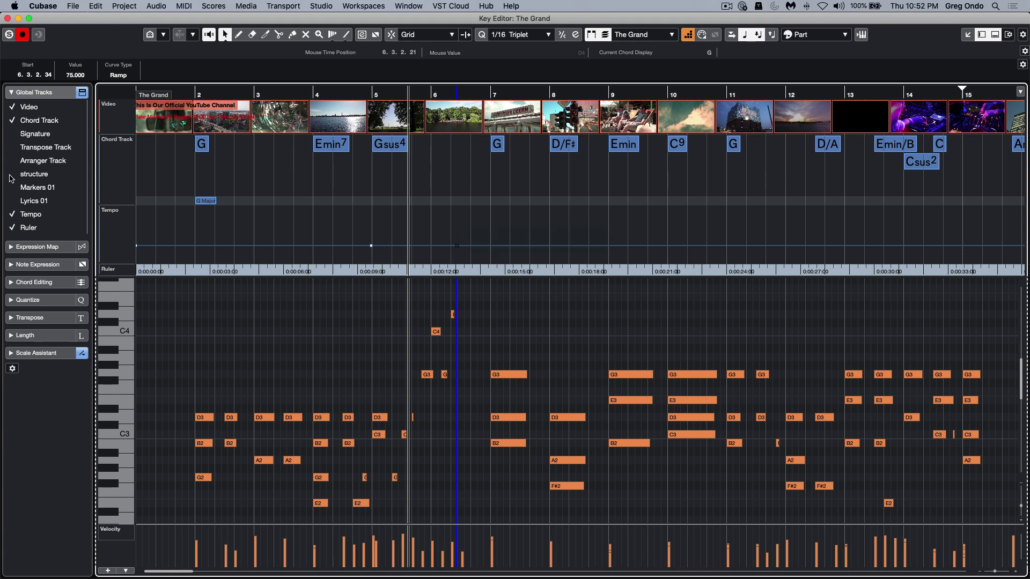
pyautogui.click(12, 134)
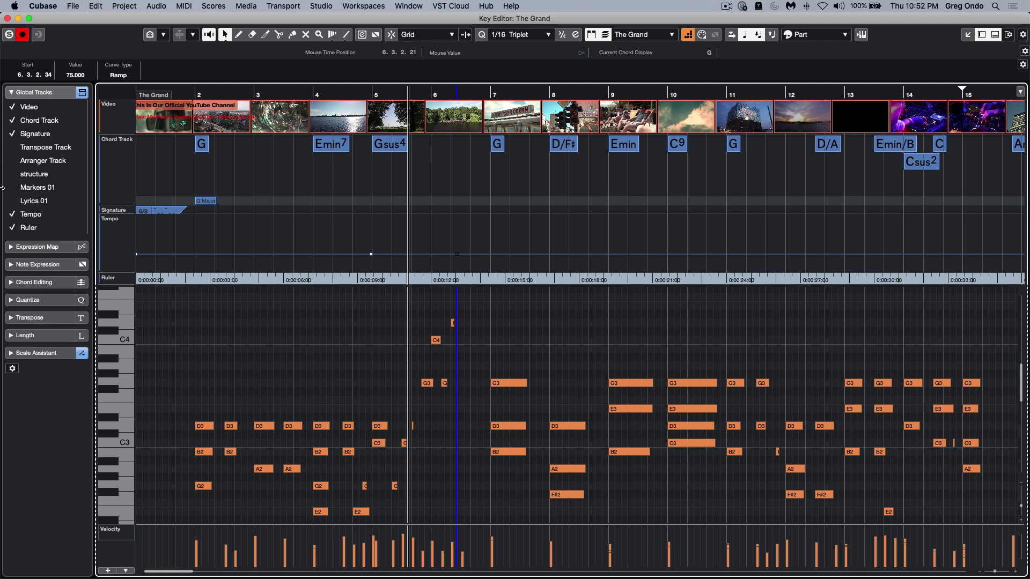
pyautogui.click(12, 147)
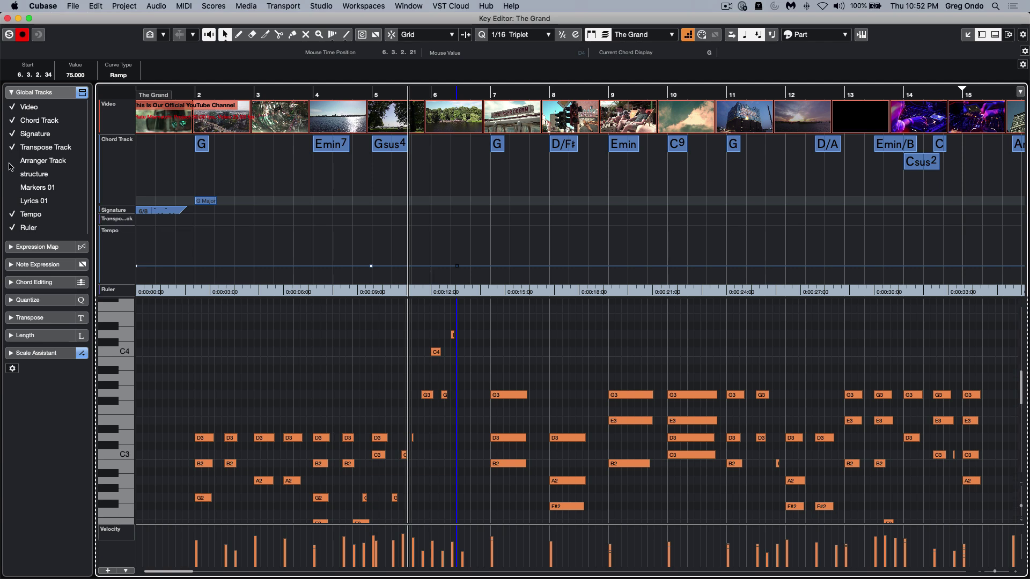
pyautogui.click(12, 161)
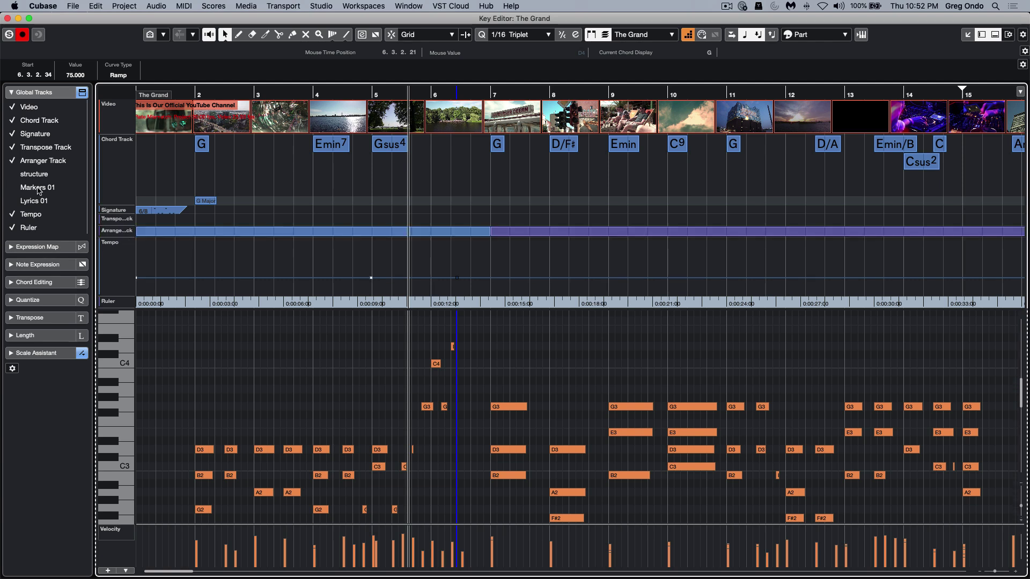
pyautogui.click(13, 188)
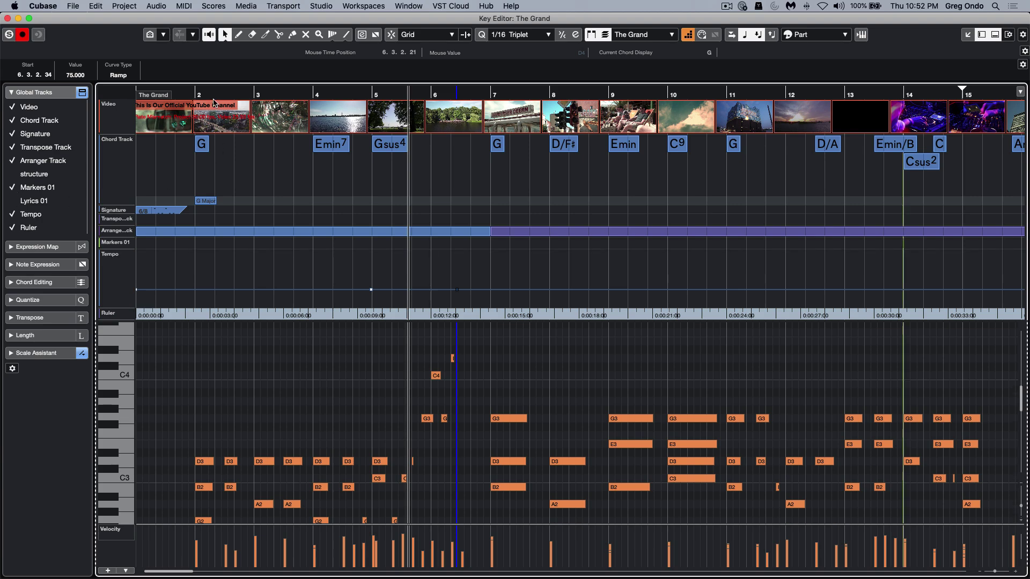
# Show the structure and Lyrics 01 tracks, zooming around bar 14 and re-toggling Signature.
pyautogui.moveTo(231, 92); pyautogui.dragTo(224, 29)
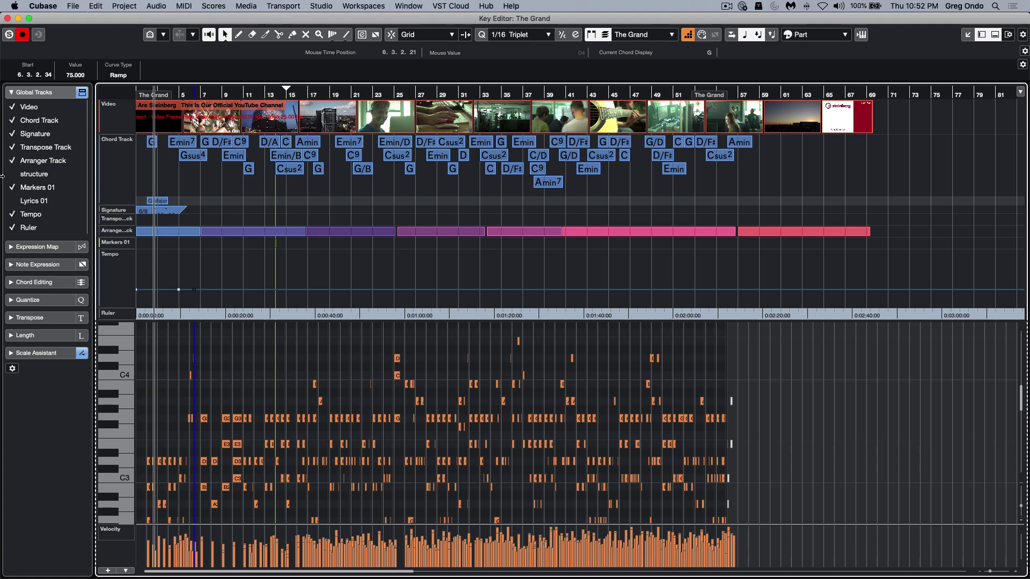
pyautogui.click(17, 176)
pyautogui.click(15, 201)
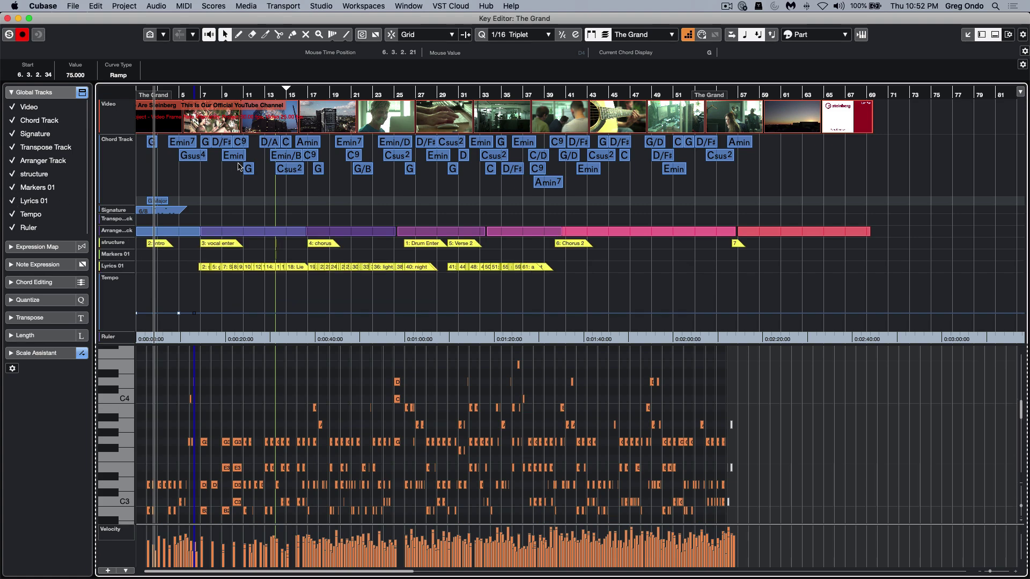
pyautogui.moveTo(276, 93); pyautogui.dragTo(280, 130)
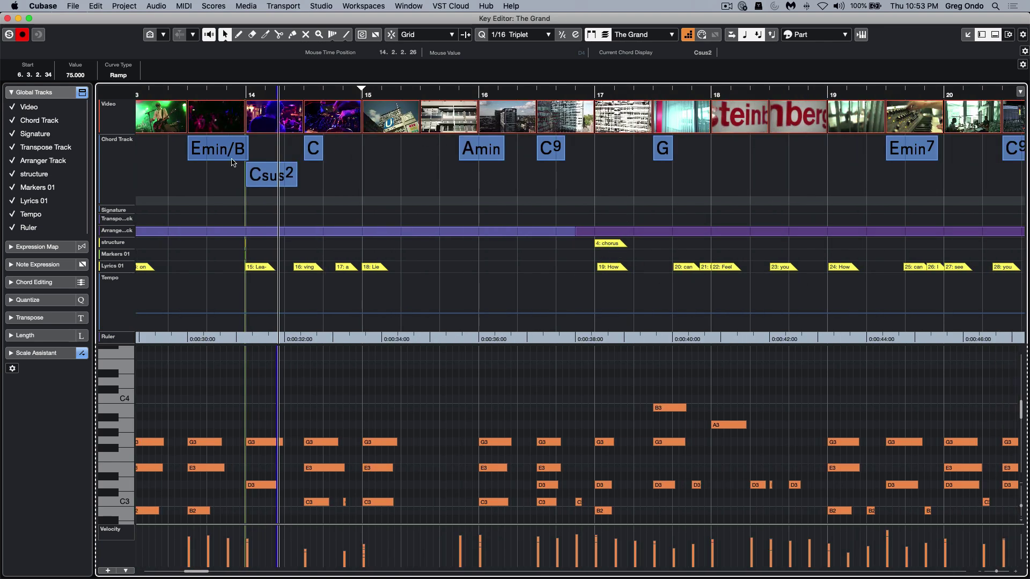
pyautogui.click(12, 134)
pyautogui.click(13, 135)
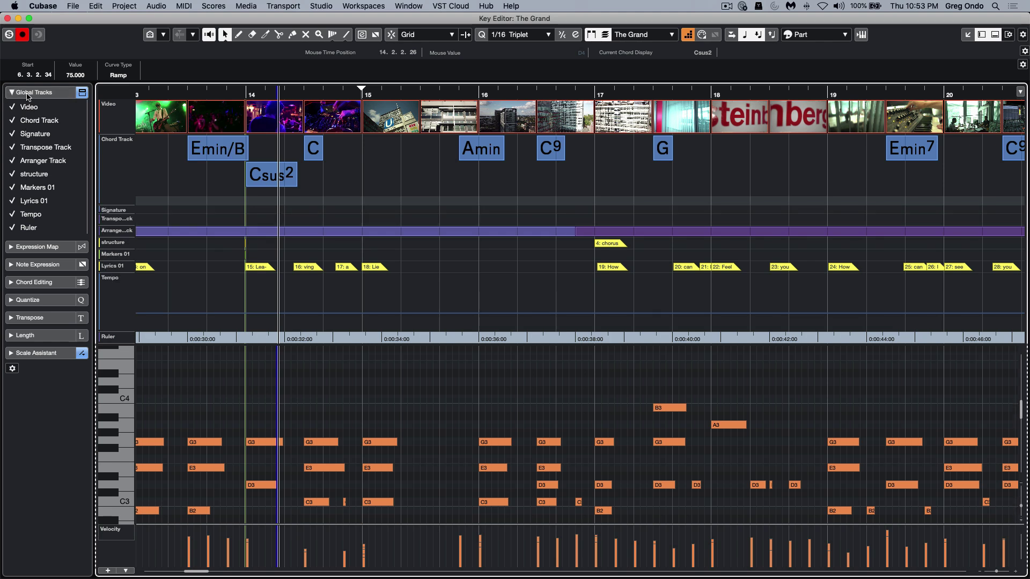
# Collapse the Global Tracks list in the Inspector, toggling the global lanes off and back on.
pyautogui.click(78, 97)
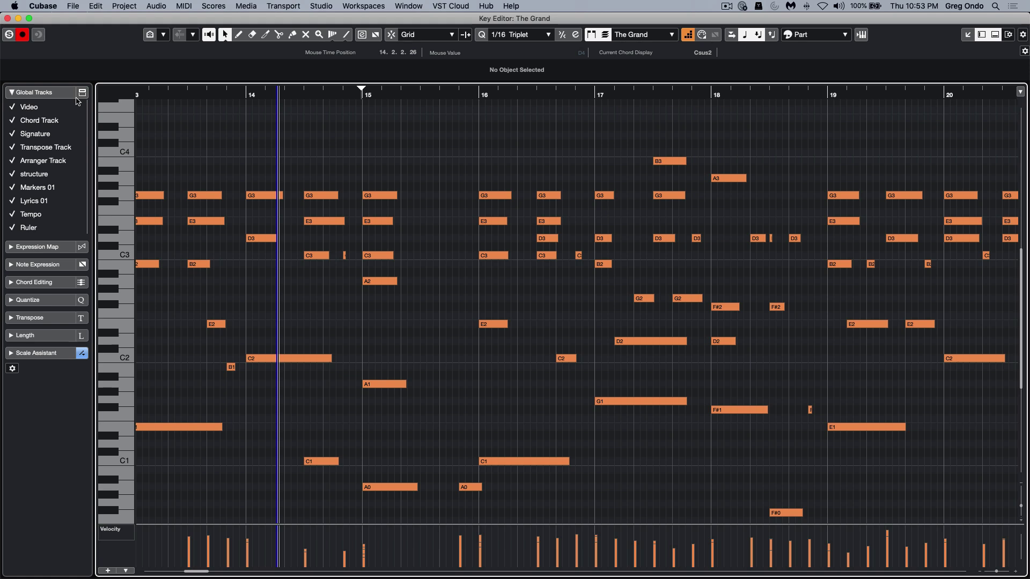
pyautogui.click(11, 95)
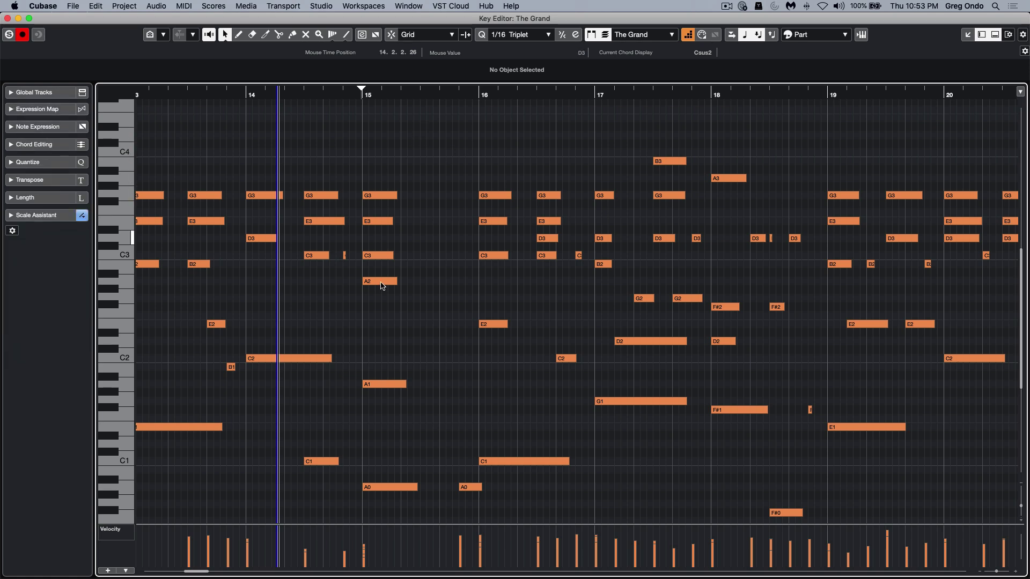
pyautogui.click(82, 93)
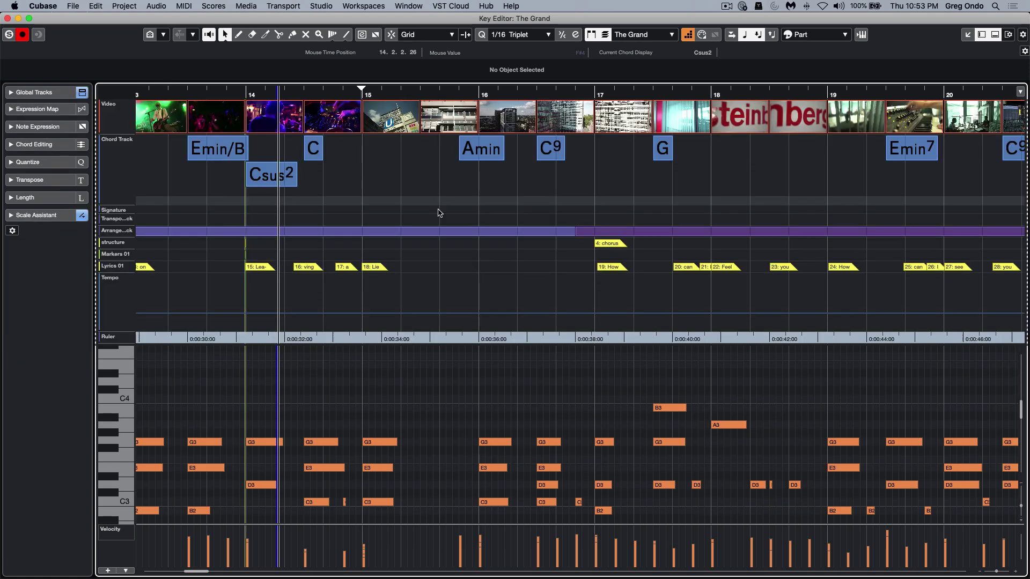